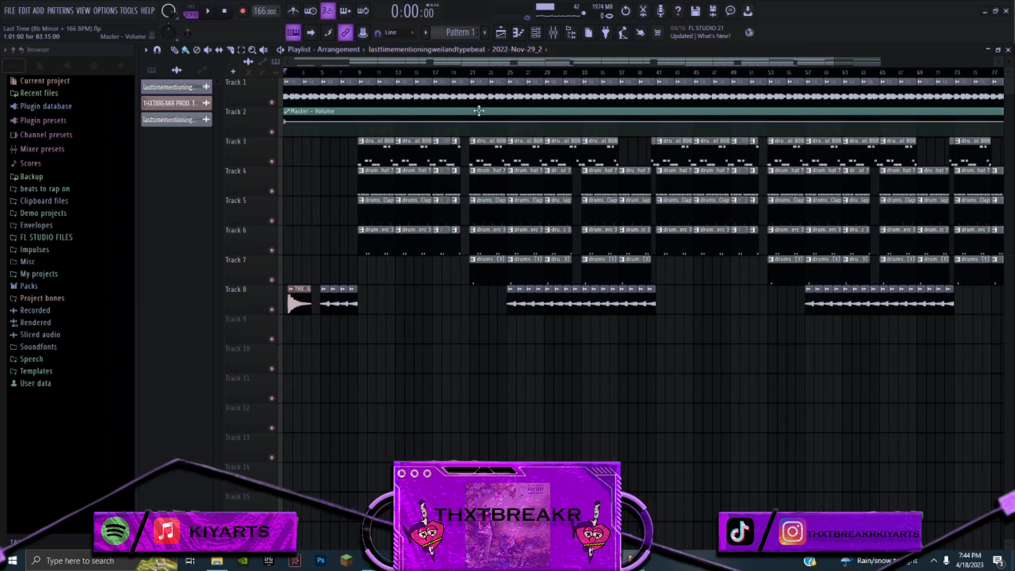
Inspect the channel settings of the main sample clip on Track 1, collapsing and reopening its window as needed
{"action": "double_click", "coordinate": [476, 93]}
{"action": "left_click", "coordinate": [598, 126]}
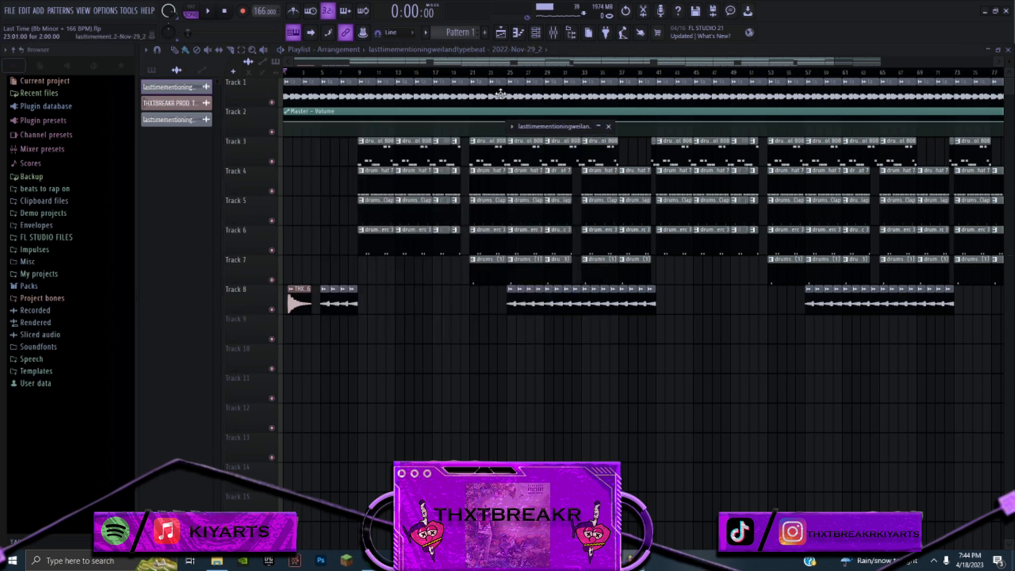
{"action": "left_click", "coordinate": [597, 126]}
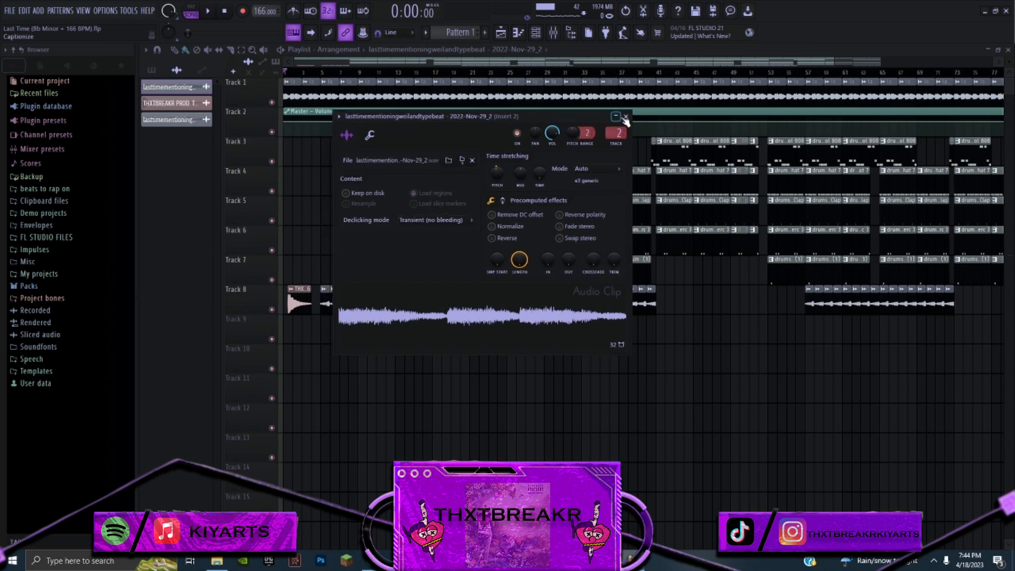
{"action": "left_click", "coordinate": [626, 117]}
{"action": "double_click", "coordinate": [517, 98]}
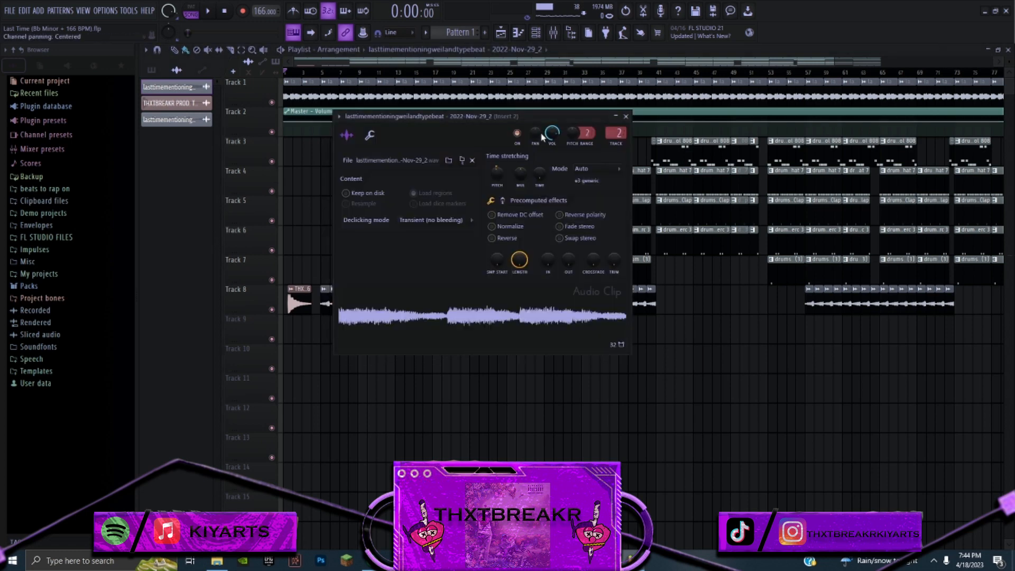
{"action": "left_click_drag", "start_coordinate": [542, 115], "coordinate": [576, 108]}
{"action": "left_click", "coordinate": [661, 108]}
{"action": "double_click", "coordinate": [573, 96]}
{"action": "left_click_drag", "start_coordinate": [573, 108], "coordinate": [592, 103]}
{"action": "left_click", "coordinate": [678, 105]}
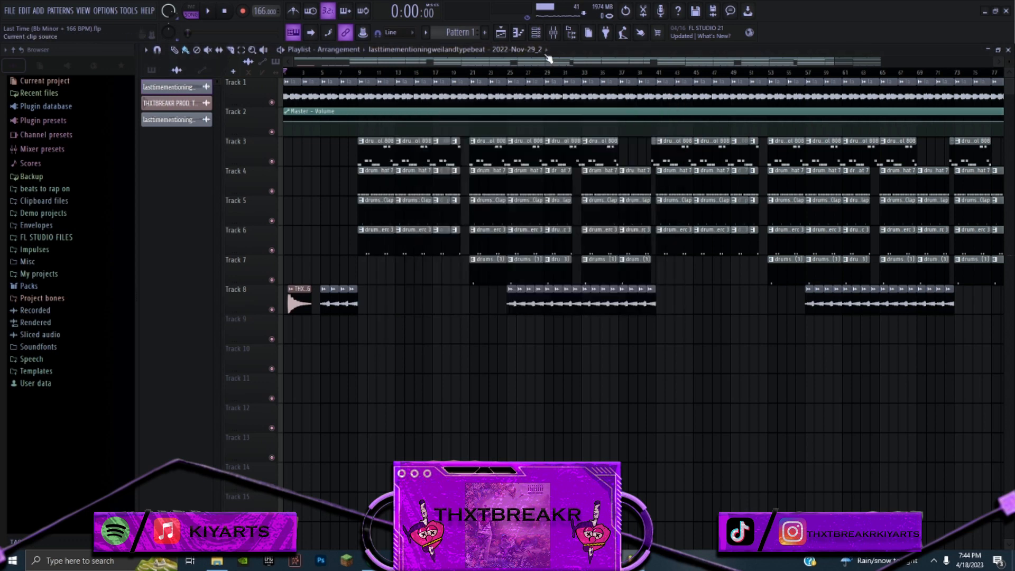
{"action": "double_click", "coordinate": [534, 92]}
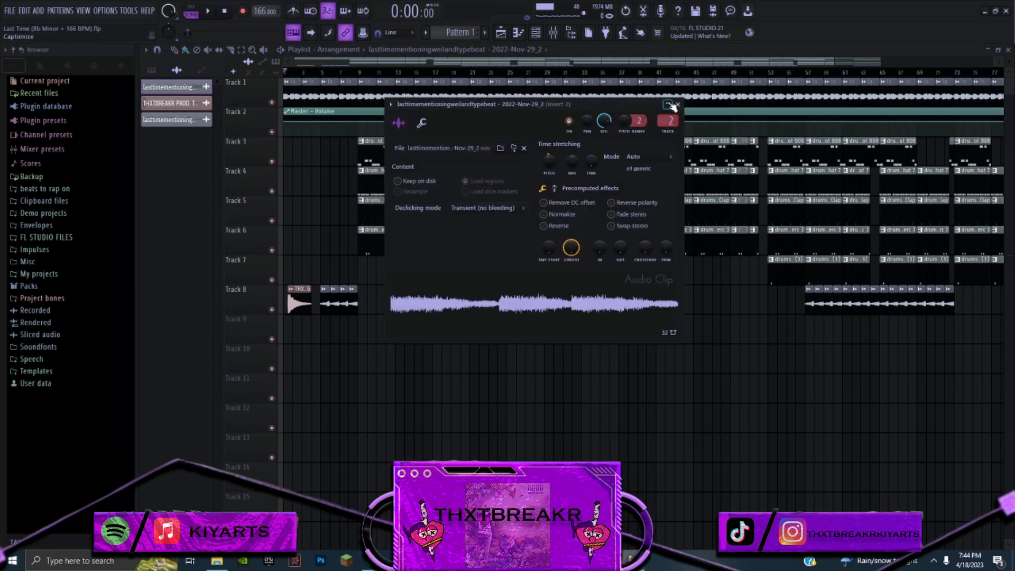
{"action": "left_click", "coordinate": [668, 104]}
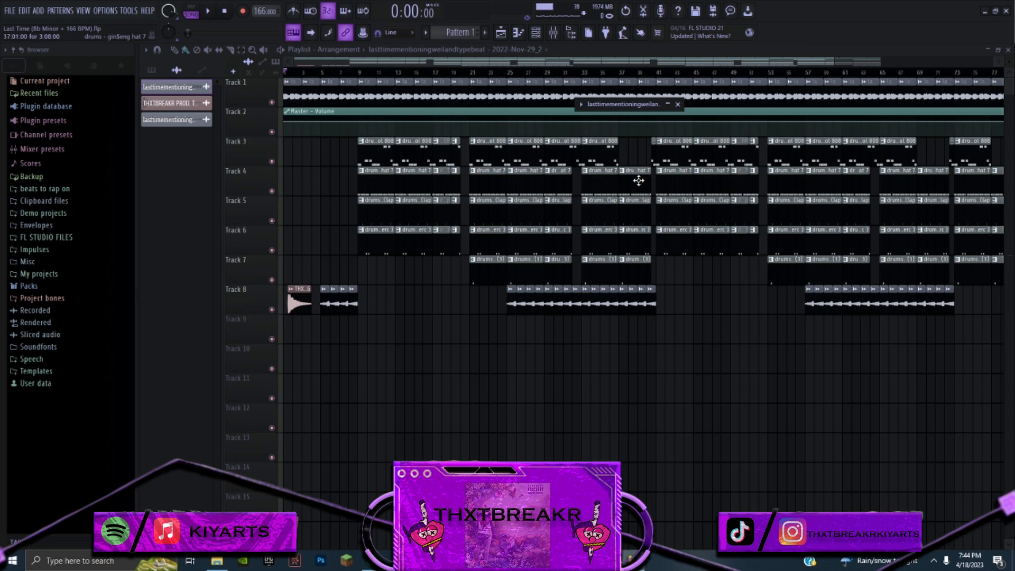
{"action": "left_click", "coordinate": [668, 104]}
{"action": "left_click", "coordinate": [667, 105]}
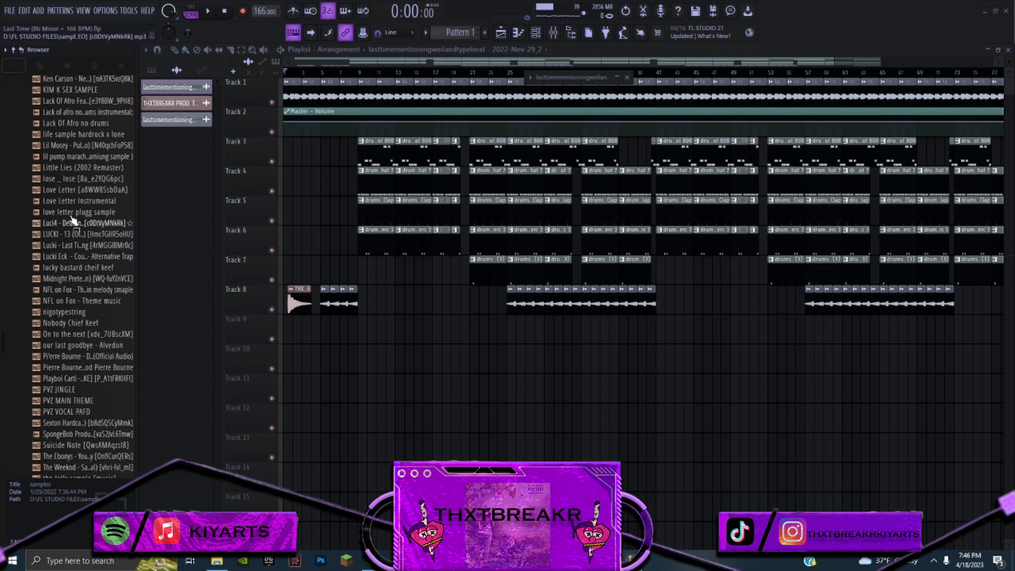
Preview the original "Lucki - Last T..g" sample file from the browser's samples folder
{"action": "left_click", "coordinate": [89, 249]}
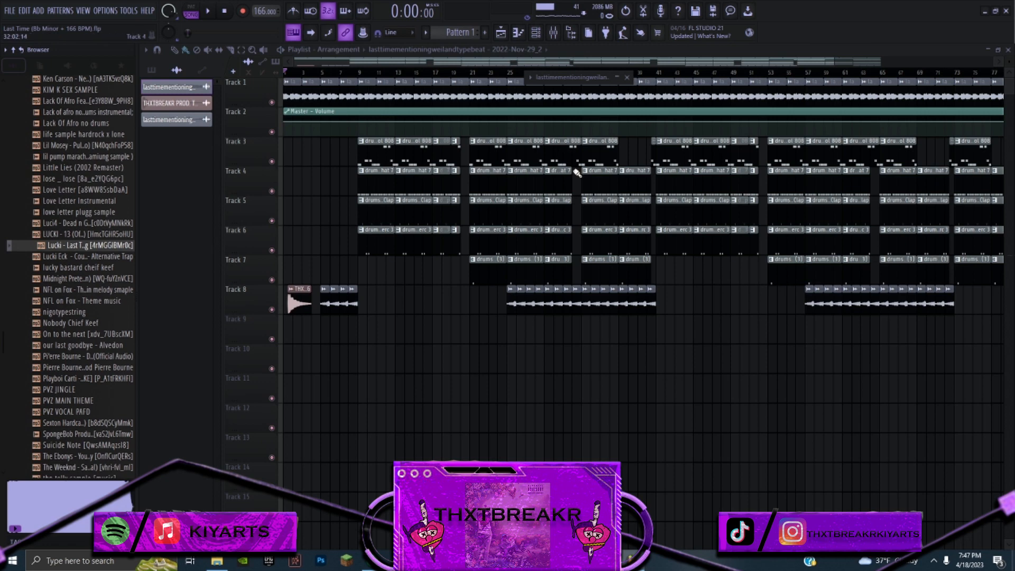
{"action": "left_click", "coordinate": [617, 77]}
{"action": "left_click", "coordinate": [617, 78]}
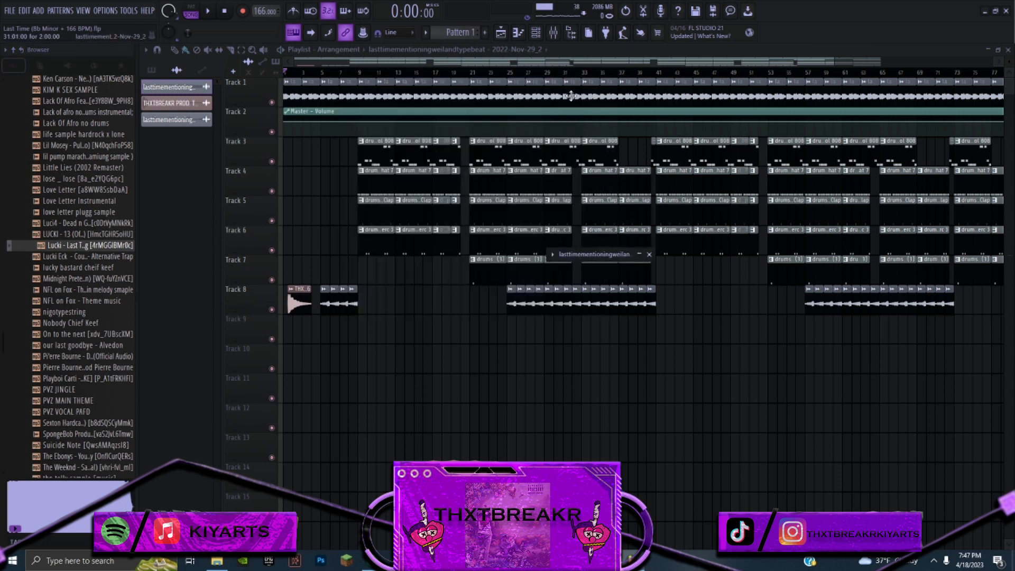
Preview the Track 1 sample clip without effects by temporarily routing it to Master instead of mixer track 2
{"action": "left_click", "coordinate": [640, 254]}
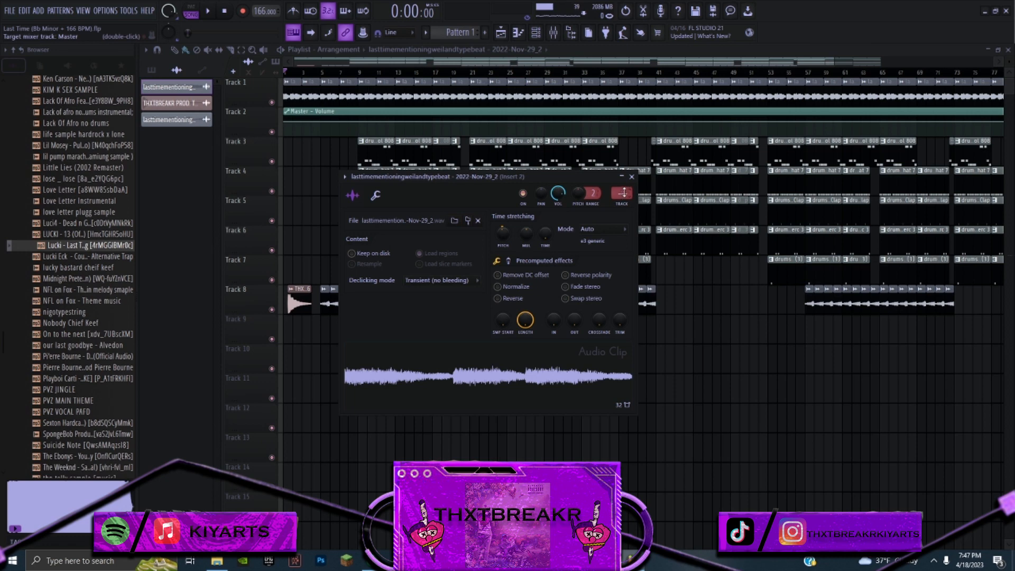
{"action": "left_click_drag", "start_coordinate": [573, 177], "coordinate": [557, 113]}
{"action": "scroll", "coordinate": [615, 157], "scroll_direction": "up", "scroll_amount": 1}
{"action": "scroll", "coordinate": [615, 157], "scroll_direction": "down", "scroll_amount": 1}
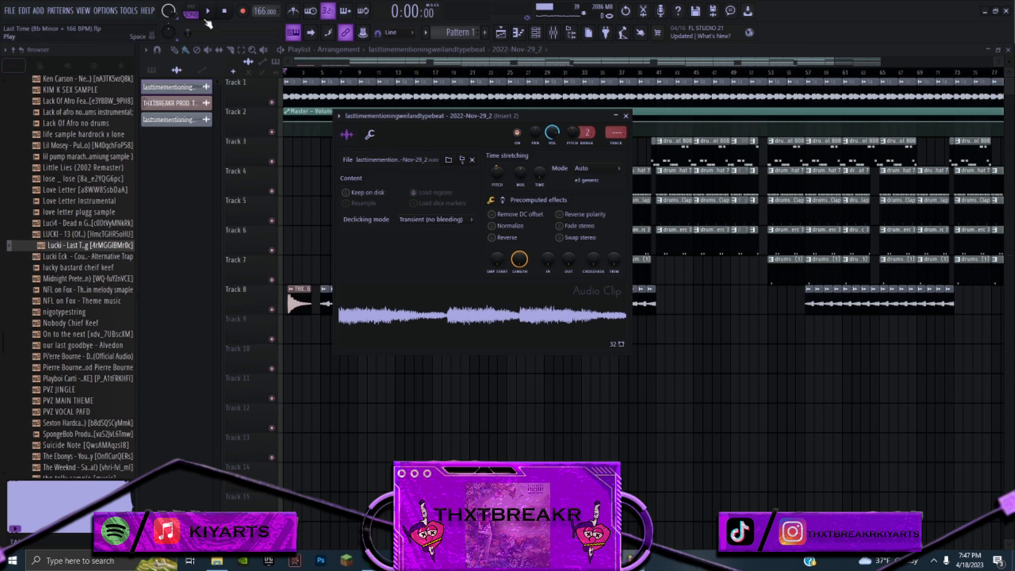
{"action": "left_click", "coordinate": [497, 322]}
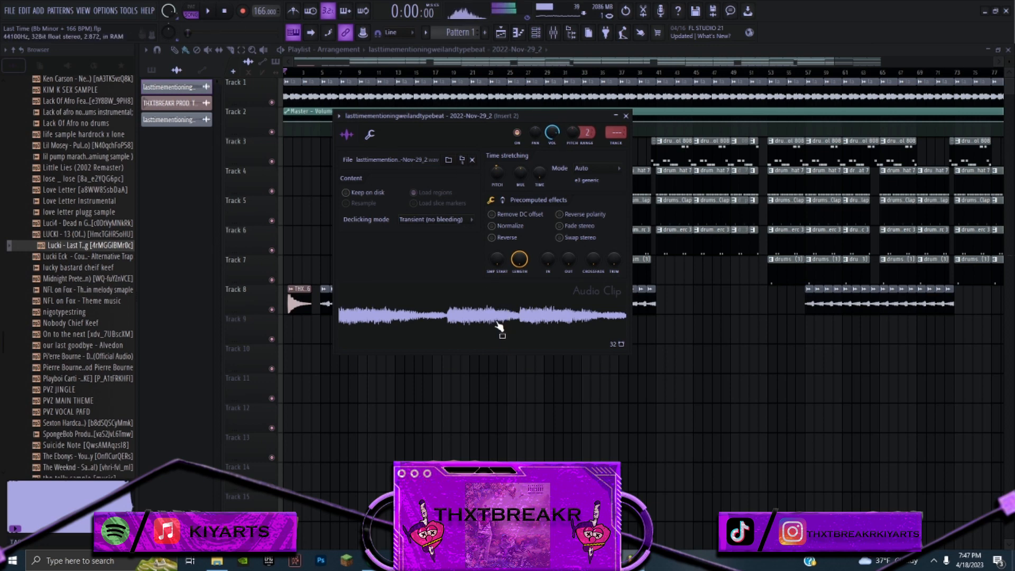
{"action": "left_click_drag", "start_coordinate": [586, 117], "coordinate": [586, 114]}
{"action": "scroll", "coordinate": [609, 129], "scroll_direction": "up", "scroll_amount": 2}
Show Insert 2 in the mixer and examine Looperator with its Tapestop Reverse preset
{"action": "left_click", "coordinate": [554, 32]}
{"action": "left_click", "coordinate": [249, 129]}
{"action": "left_click", "coordinate": [933, 83]}
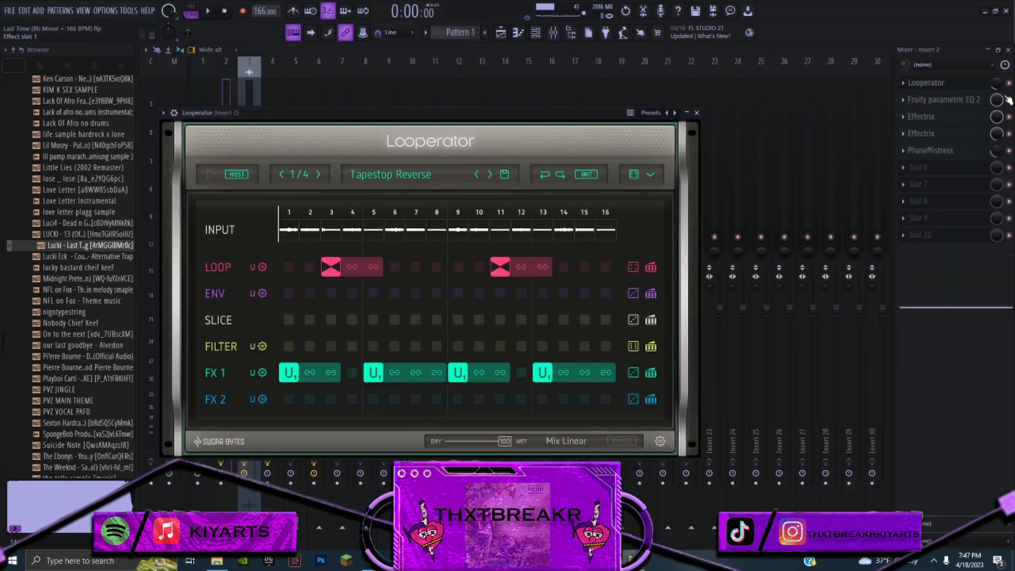
{"action": "left_click", "coordinate": [686, 113]}
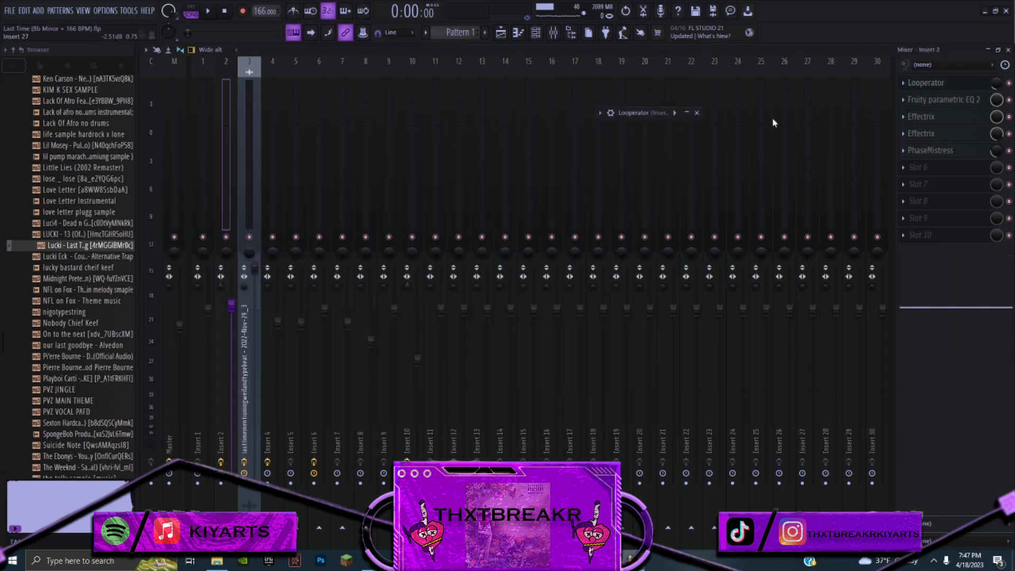
{"action": "left_click", "coordinate": [686, 112]}
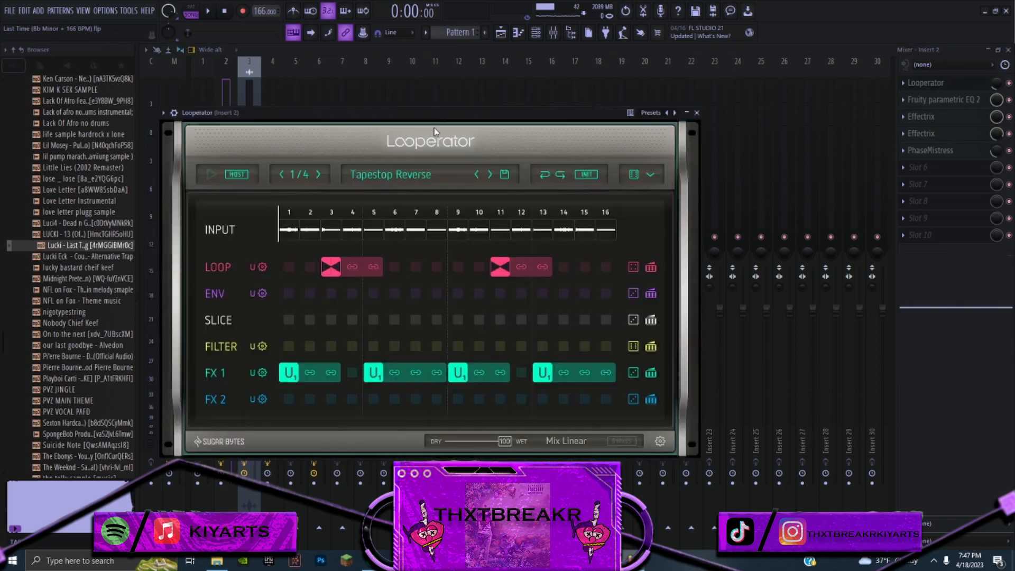
{"action": "left_click", "coordinate": [697, 113]}
Examine the Fruity parametric EQ 2 and both Effectrix effects on Insert 2
{"action": "left_click", "coordinate": [962, 100]}
{"action": "key", "text": "Escape"}
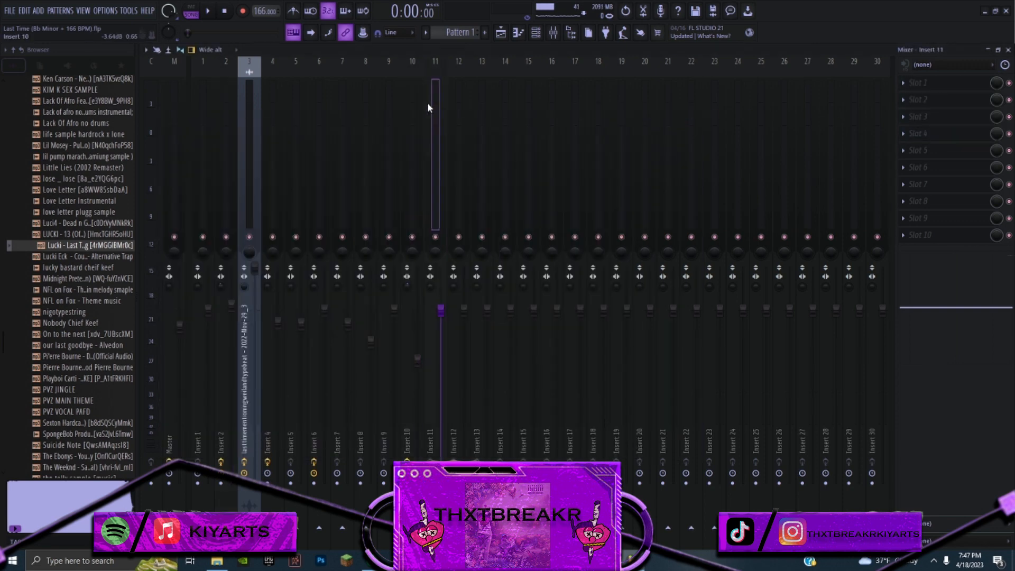
{"action": "left_click", "coordinate": [233, 152]}
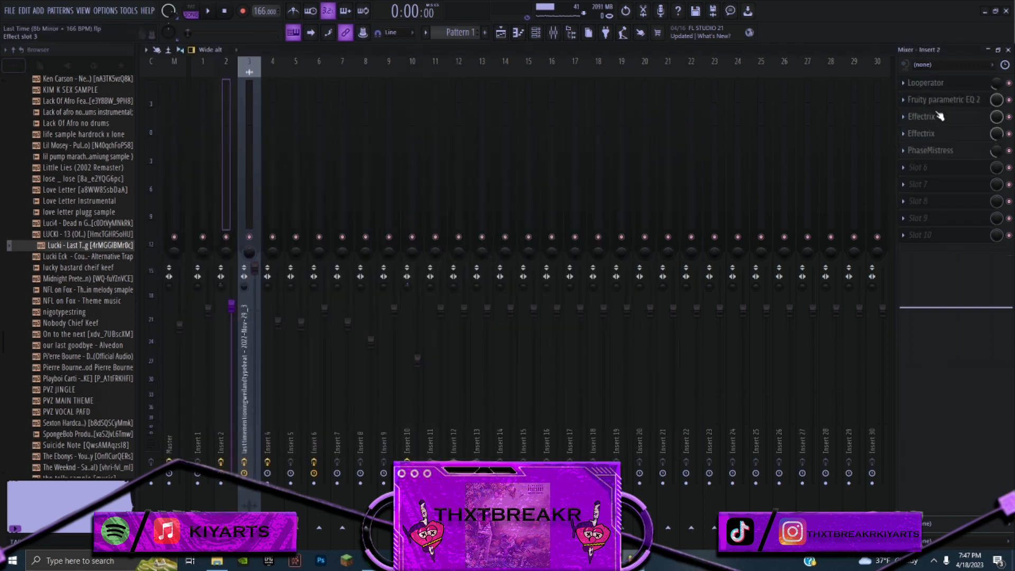
{"action": "left_click", "coordinate": [929, 122]}
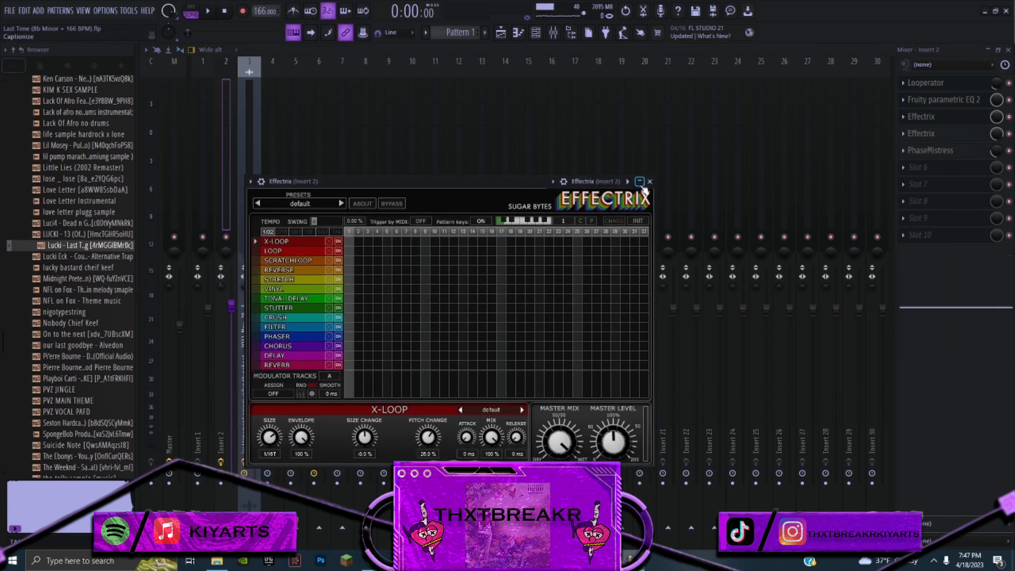
{"action": "left_click", "coordinate": [639, 181]}
{"action": "left_click", "coordinate": [952, 134]}
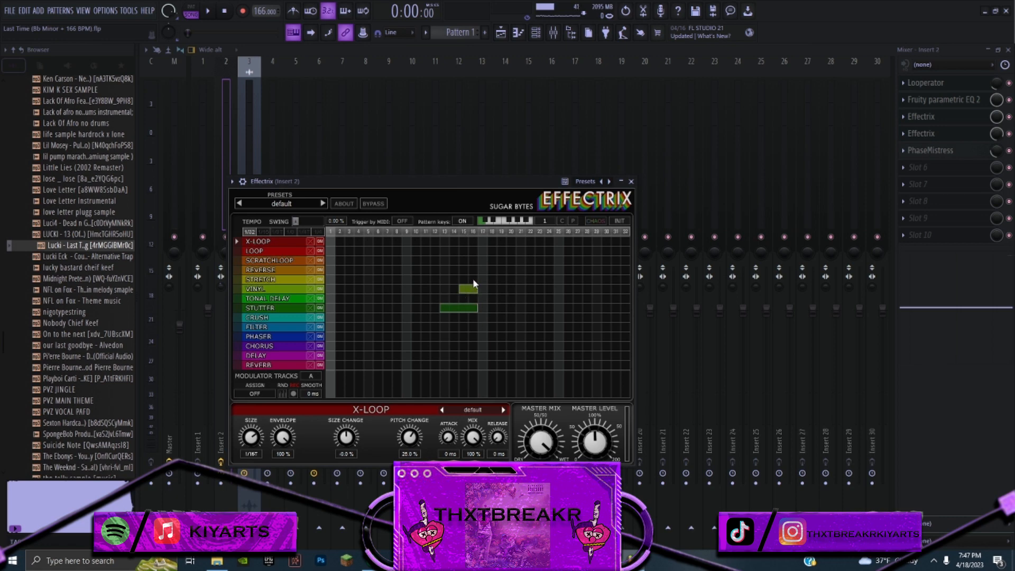
Examine the PhaseMistress effect on Insert 2 with its 3 by 17 Fastoid preset, then collapse its window
{"action": "left_click", "coordinate": [954, 156]}
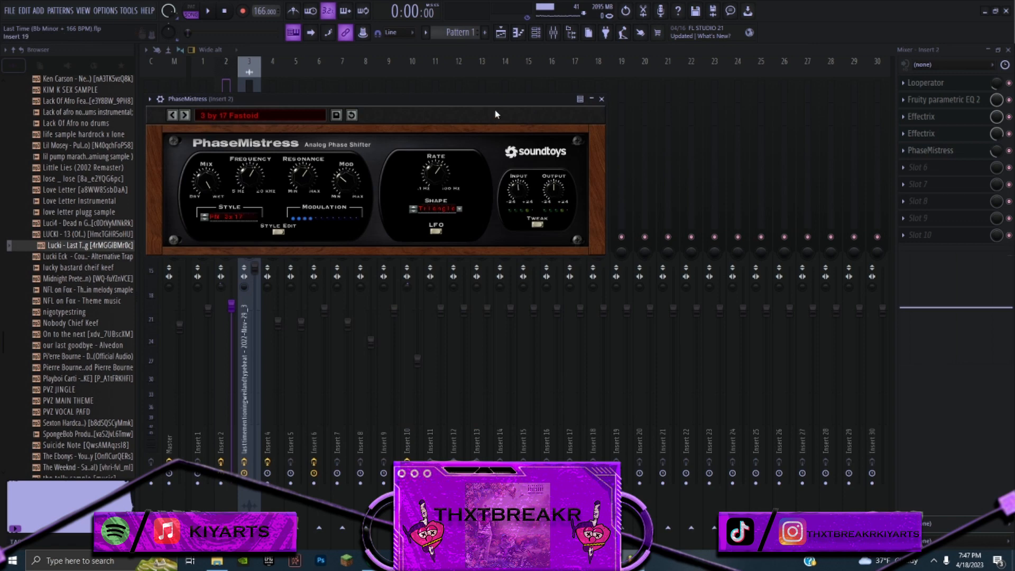
{"action": "left_click_drag", "start_coordinate": [494, 101], "coordinate": [556, 99]}
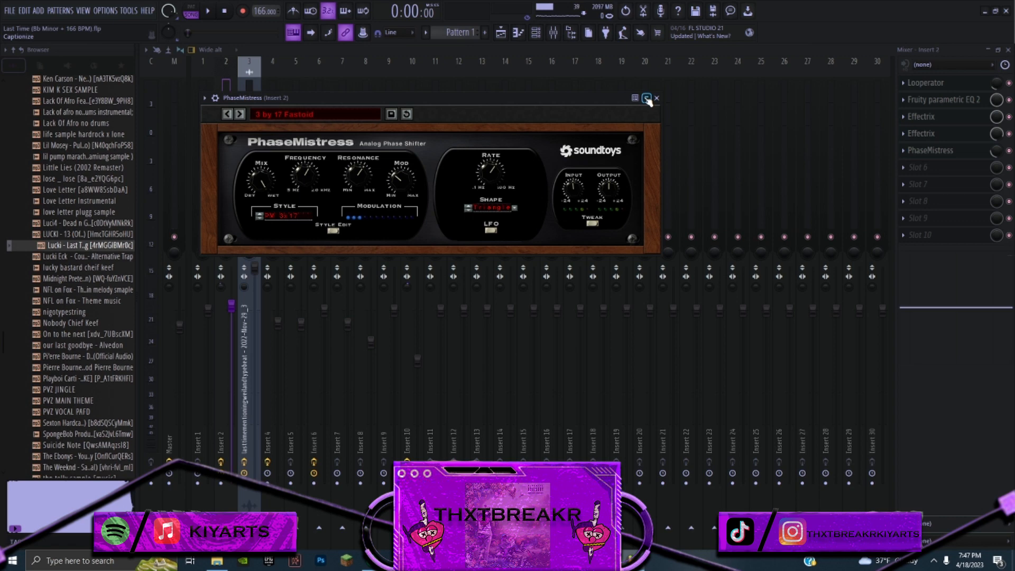
{"action": "left_click_drag", "start_coordinate": [648, 101], "coordinate": [699, 99]}
{"action": "left_click", "coordinate": [700, 98]}
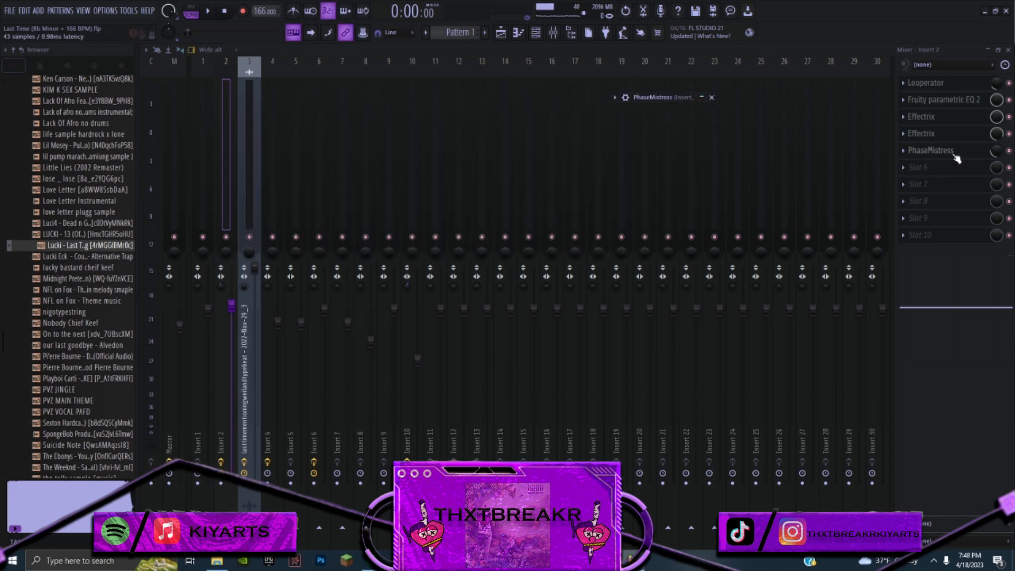
Solo the sample on Track 1 along with the master volume automation on Track 2 and listen to the arrangement
{"action": "key", "text": "F5"}
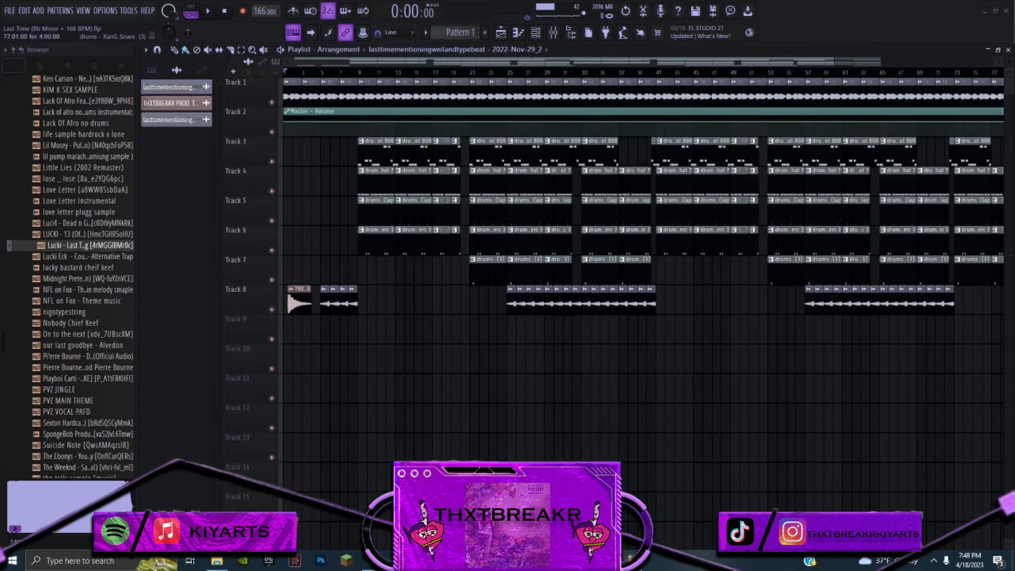
{"action": "right_click", "coordinate": [272, 102]}
{"action": "left_click", "coordinate": [272, 132]}
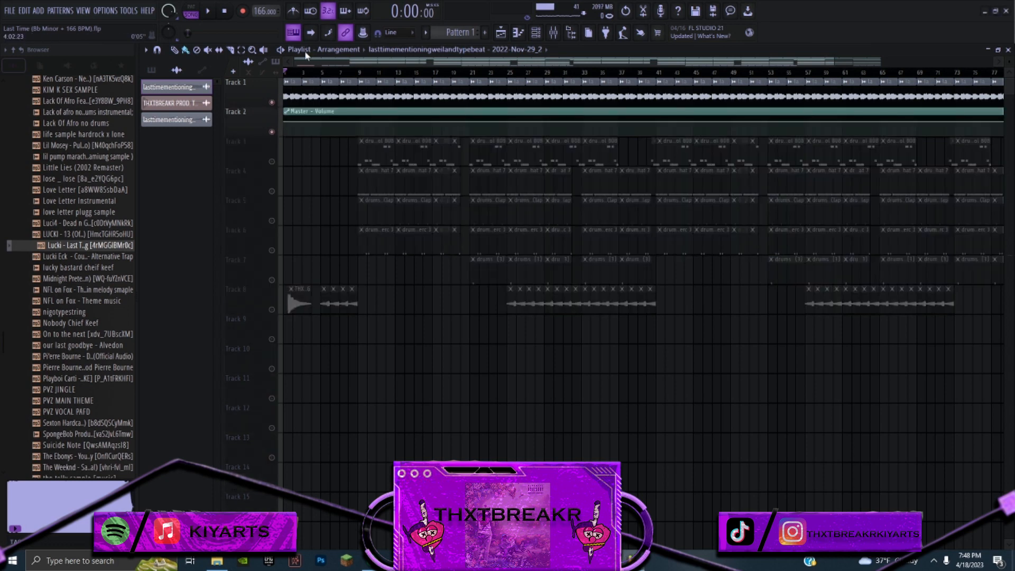
{"action": "left_click", "coordinate": [219, 11]}
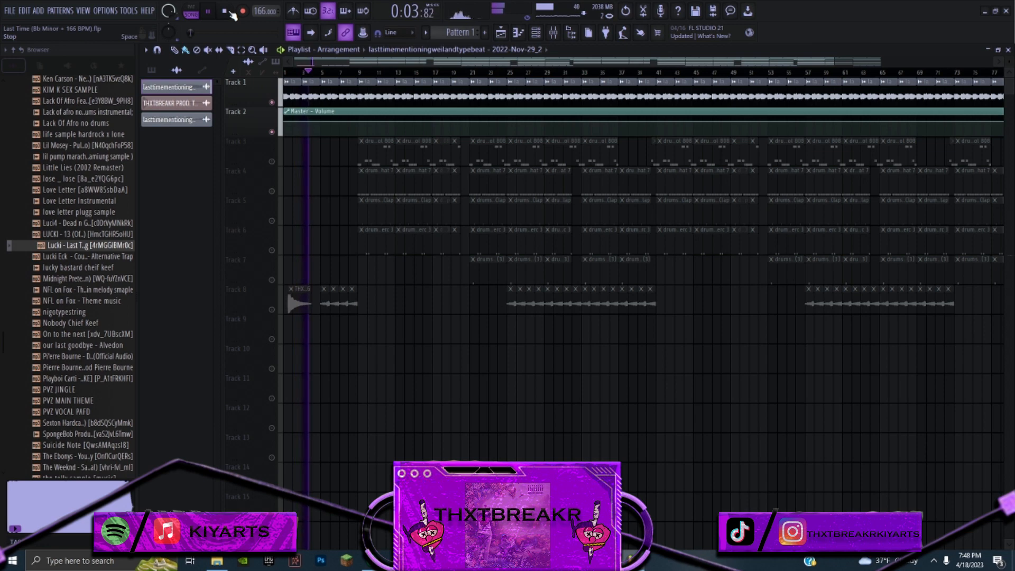
{"action": "key", "text": "space"}
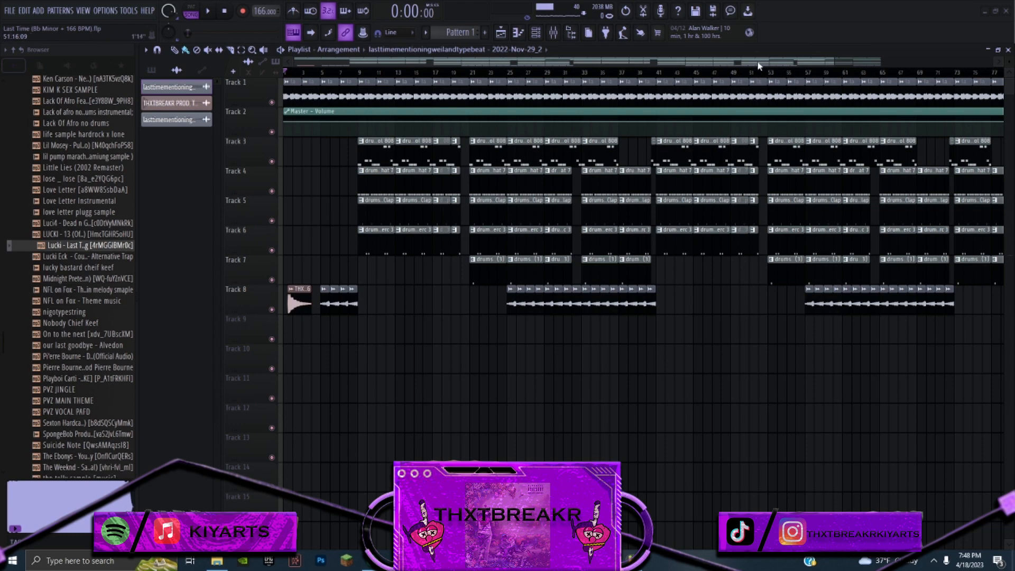
List the project's patterns in the playlist picker and open Pattern 1's ZENOLOGY notes in the piano roll
{"action": "left_click_drag", "start_coordinate": [759, 63], "coordinate": [690, 65]}
{"action": "left_click", "coordinate": [152, 70]}
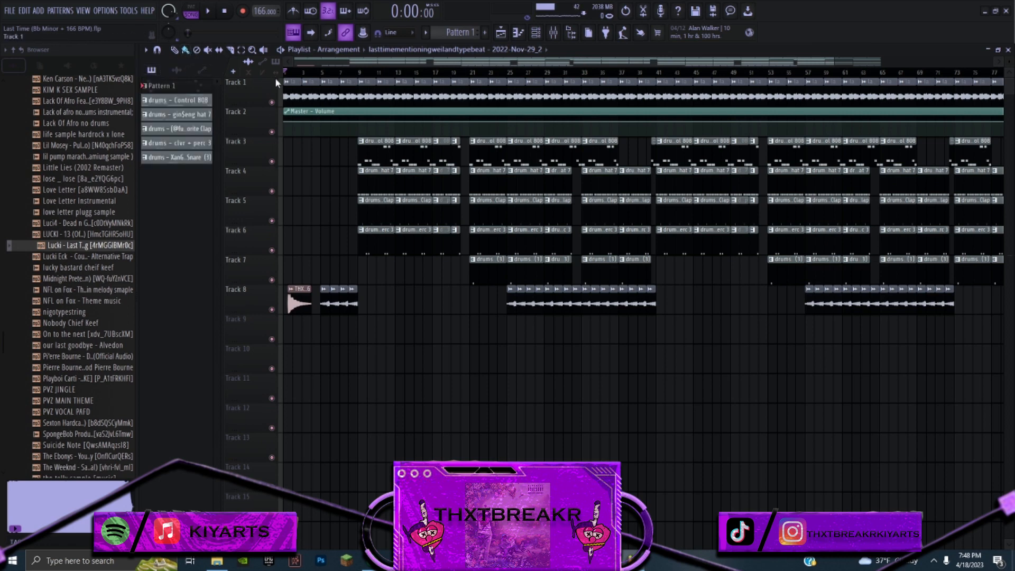
{"action": "double_click", "coordinate": [190, 89]}
{"action": "scroll", "coordinate": [378, 169], "scroll_direction": "down", "scroll_amount": 3}
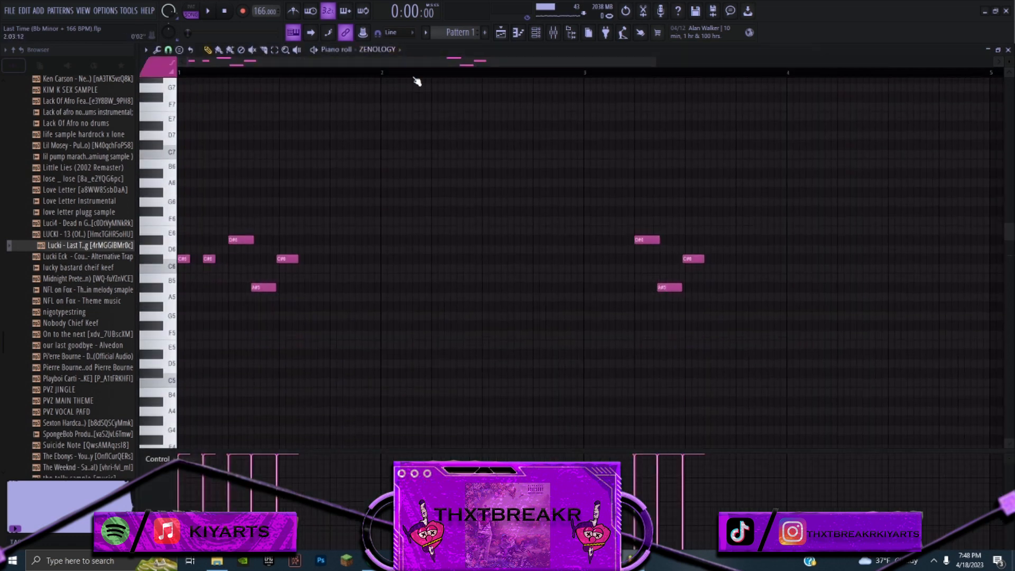
Examine the ZENOLOGY instrument in the channel rack with its 452: Oboe preset, then close the plugin
{"action": "left_click", "coordinate": [388, 53]}
{"action": "left_click", "coordinate": [389, 53]}
{"action": "left_click", "coordinate": [537, 34]}
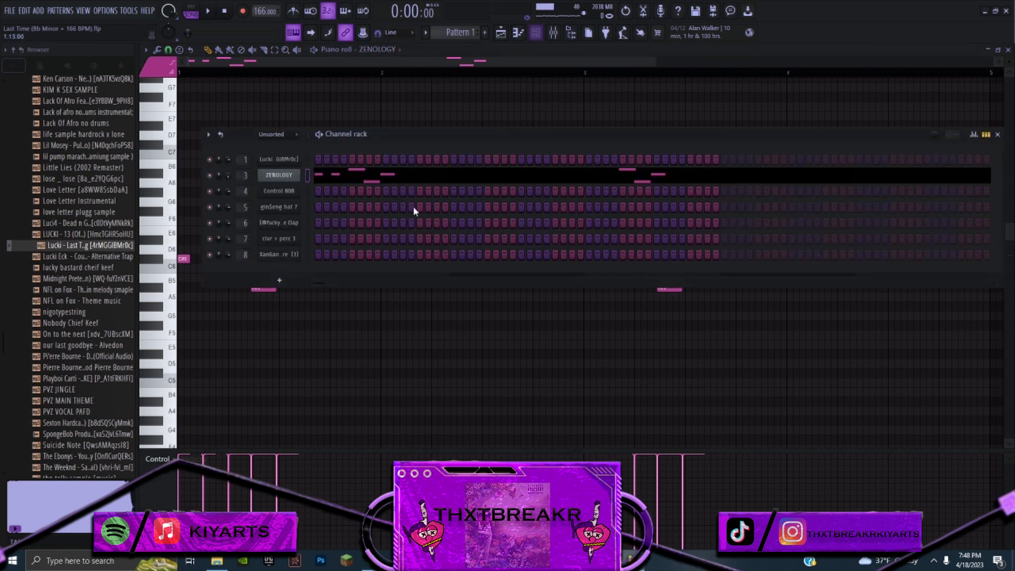
{"action": "left_click", "coordinate": [295, 175]}
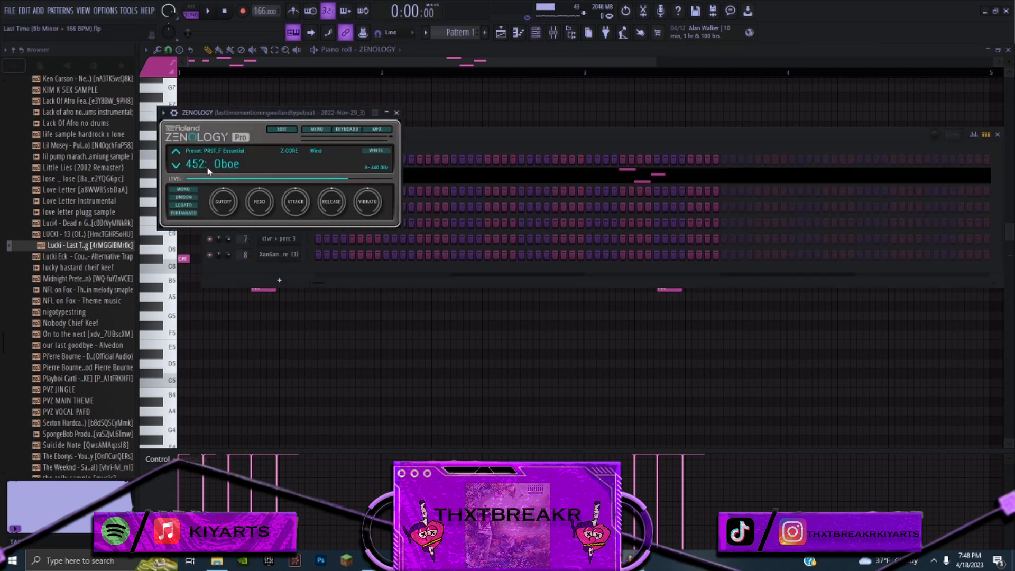
{"action": "left_click", "coordinate": [397, 113]}
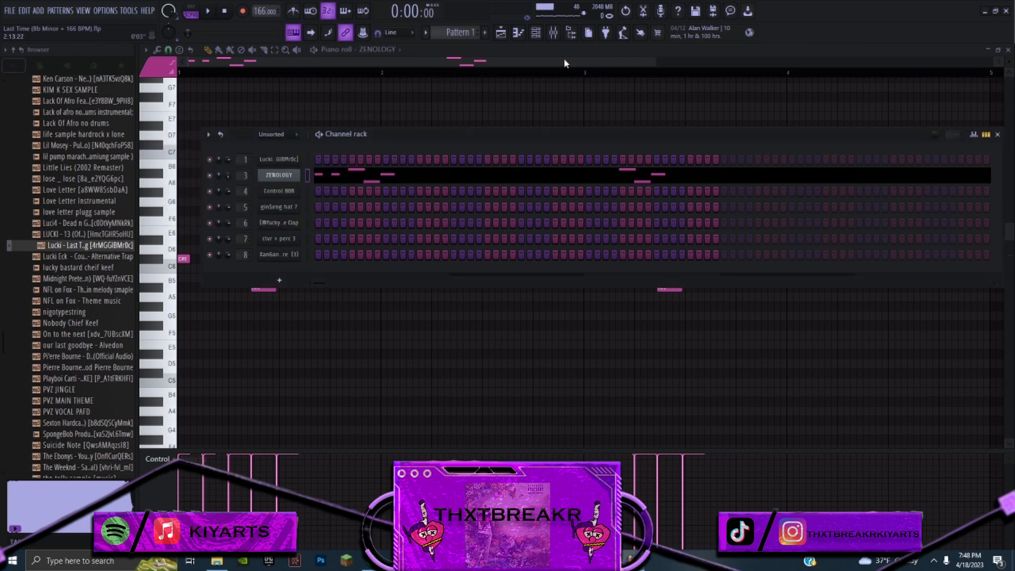
Show the effect chain on mixer track 3 and toggle that track's solo on and off
{"action": "left_click", "coordinate": [552, 32]}
{"action": "right_click", "coordinate": [252, 237]}
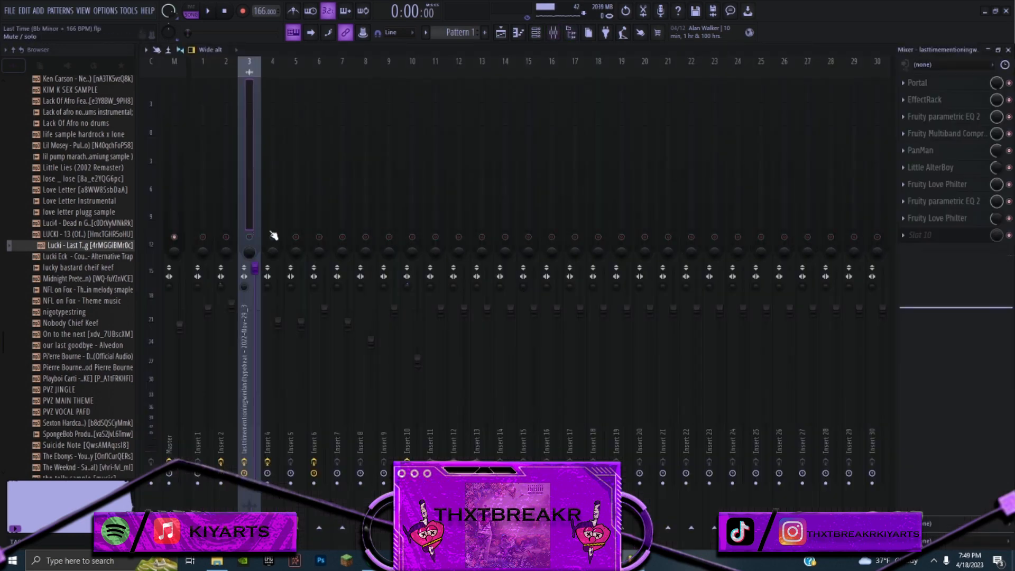
{"action": "right_click", "coordinate": [252, 238]}
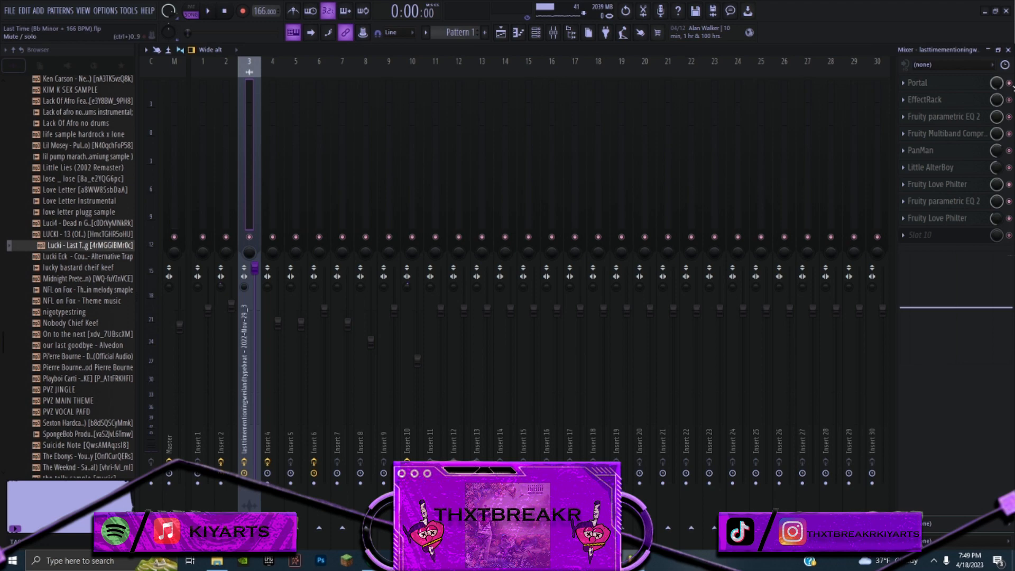
Leave the mixer and reopen the ZENOLOGY channel's melody in the piano roll from the channel rack
{"action": "left_click", "coordinate": [553, 33]}
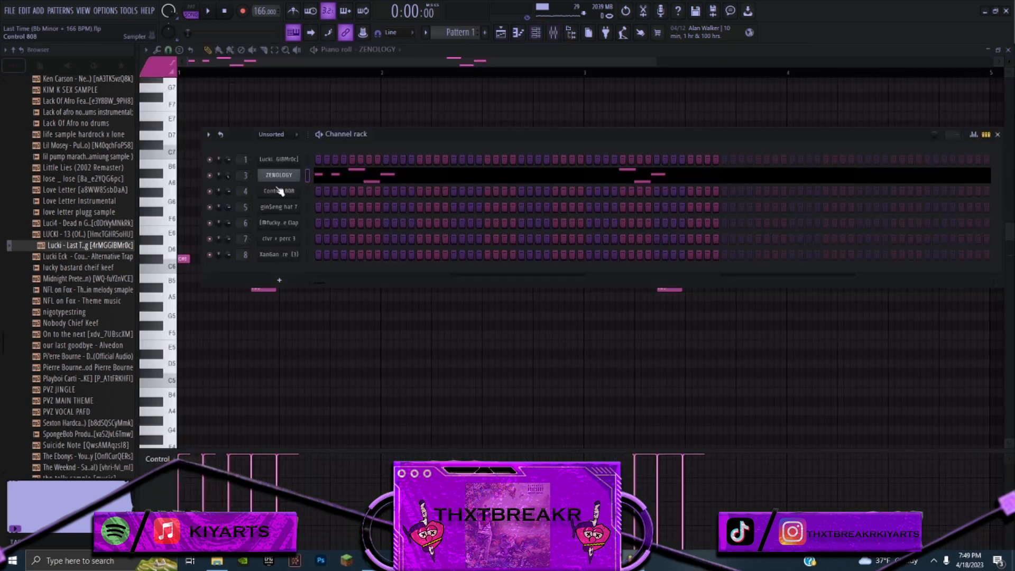
{"action": "right_click", "coordinate": [279, 175]}
{"action": "left_click", "coordinate": [331, 177]}
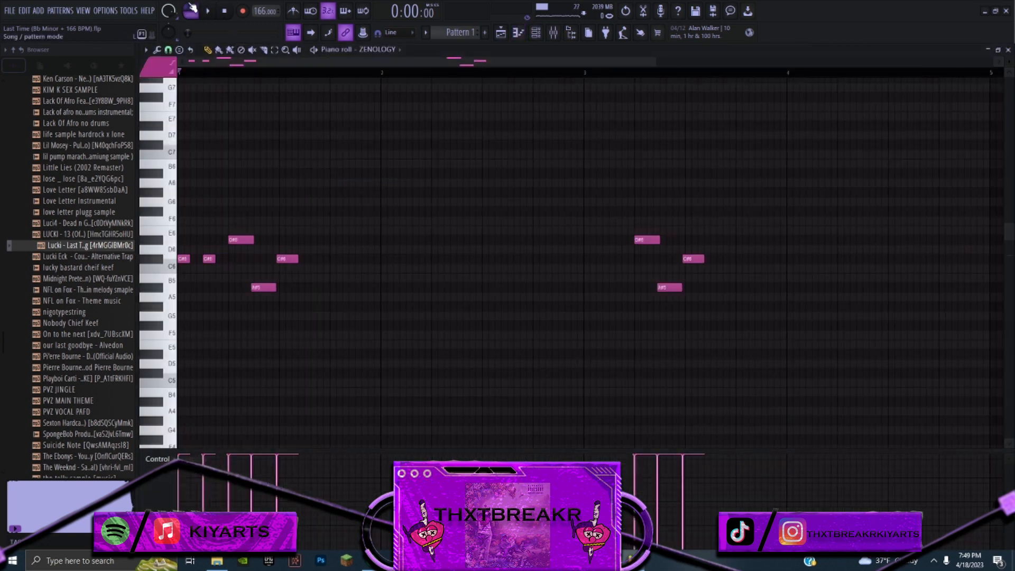
Play the ZENOLOGY melody in the piano roll, stop it, and show the mixer
{"action": "left_click", "coordinate": [211, 13]}
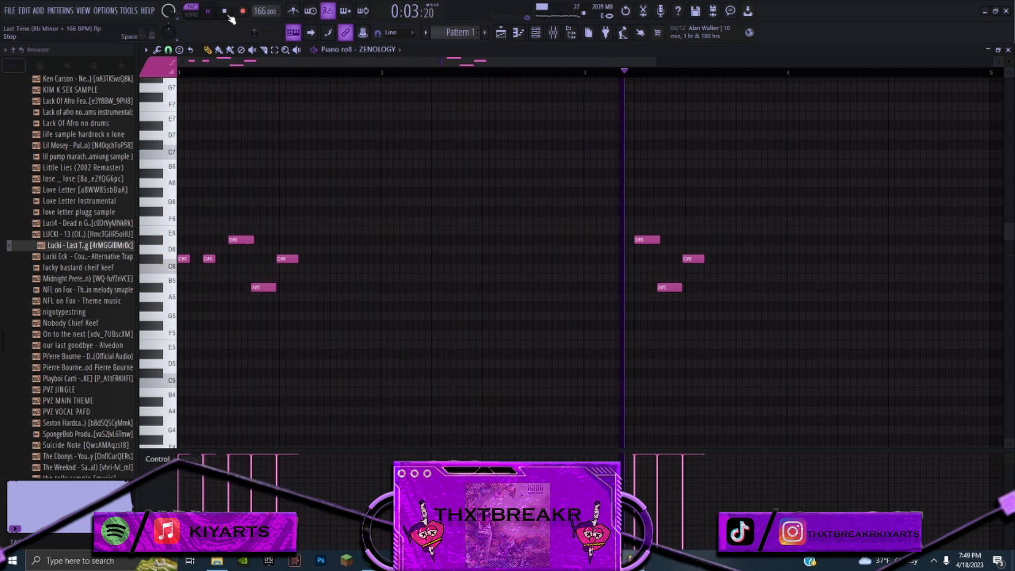
{"action": "left_click", "coordinate": [224, 10]}
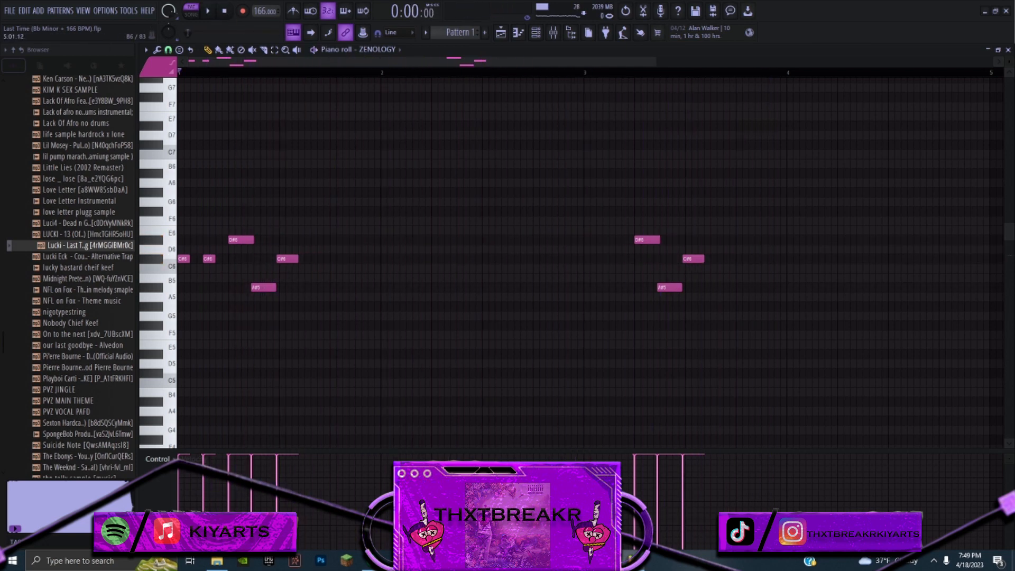
{"action": "left_click", "coordinate": [551, 32]}
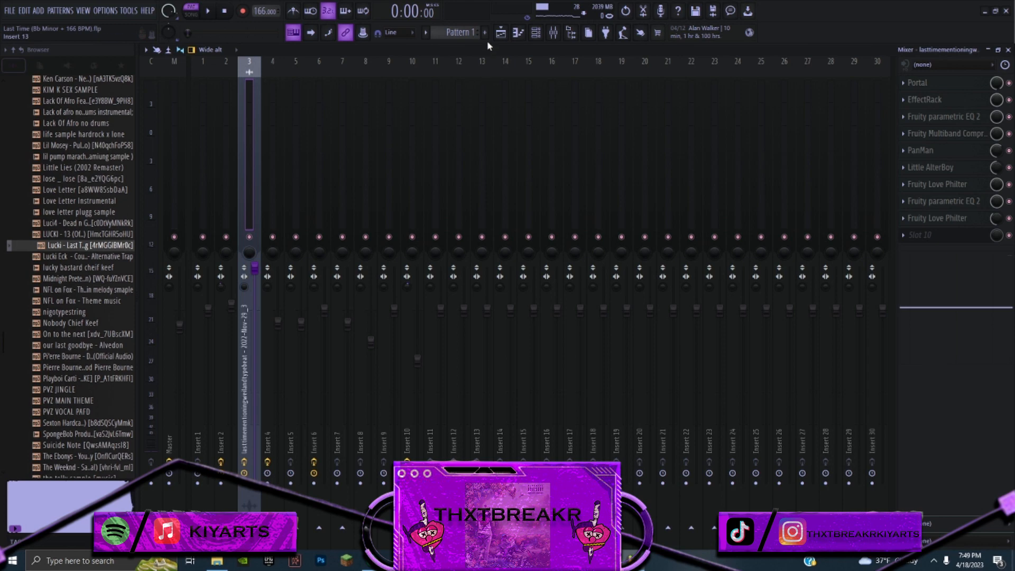
Return to the ZENOLOGY notes in the piano roll and listen to the melody's opening once more
{"action": "left_click", "coordinate": [500, 32]}
{"action": "double_click", "coordinate": [181, 88]}
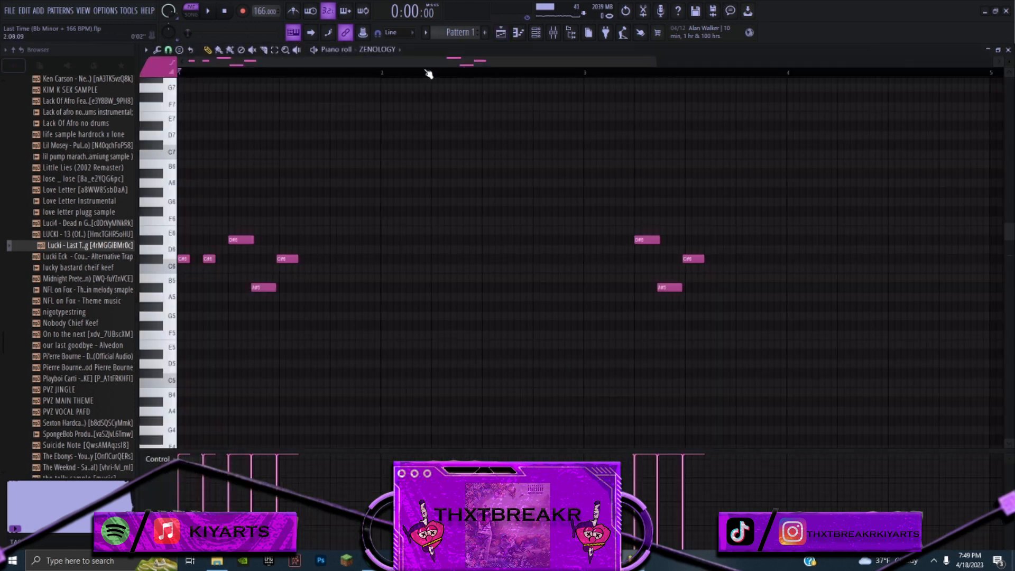
{"action": "left_click", "coordinate": [217, 10]}
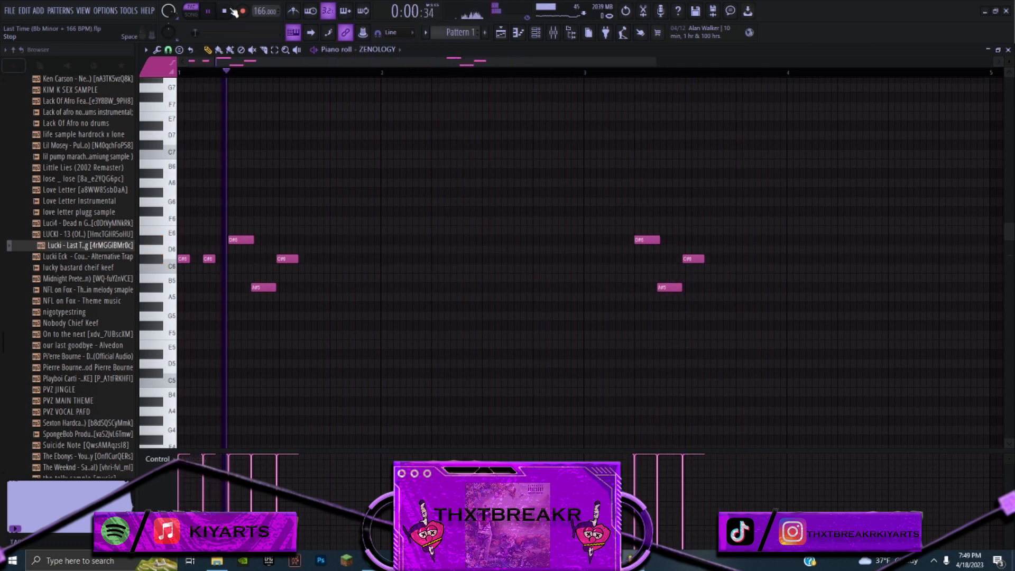
{"action": "left_click", "coordinate": [231, 10]}
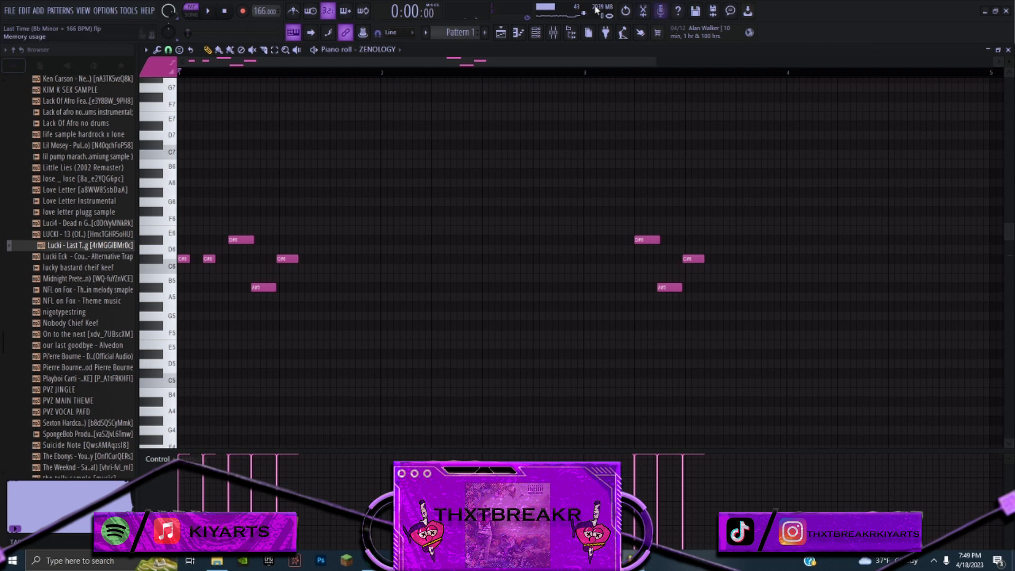
Review the Portal and EffectRack plugins in the sample's effect chain on mixer track 3
{"action": "left_click", "coordinate": [536, 33]}
{"action": "left_click", "coordinate": [554, 33]}
{"action": "left_click", "coordinate": [941, 83]}
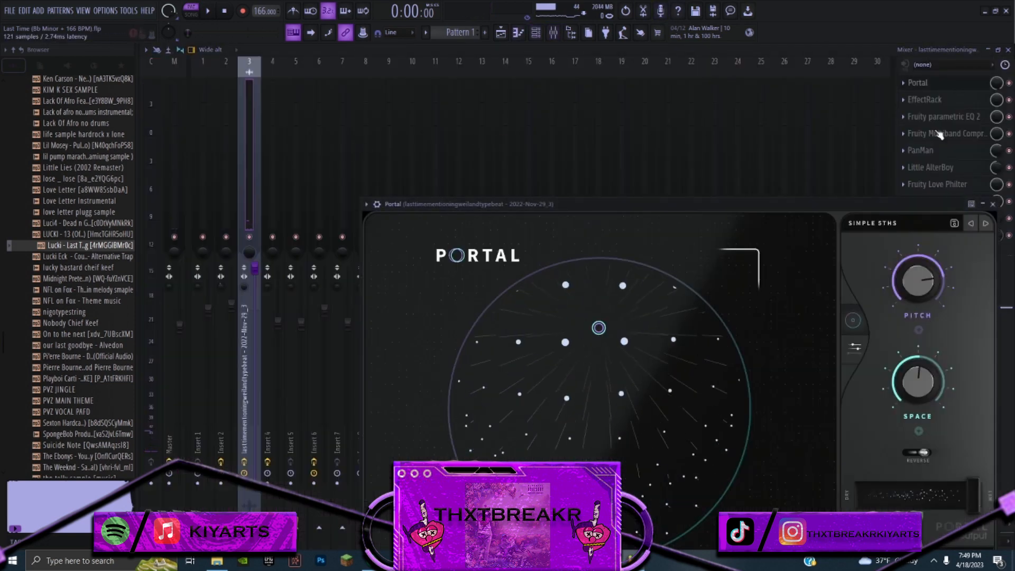
{"action": "left_click", "coordinate": [882, 128]}
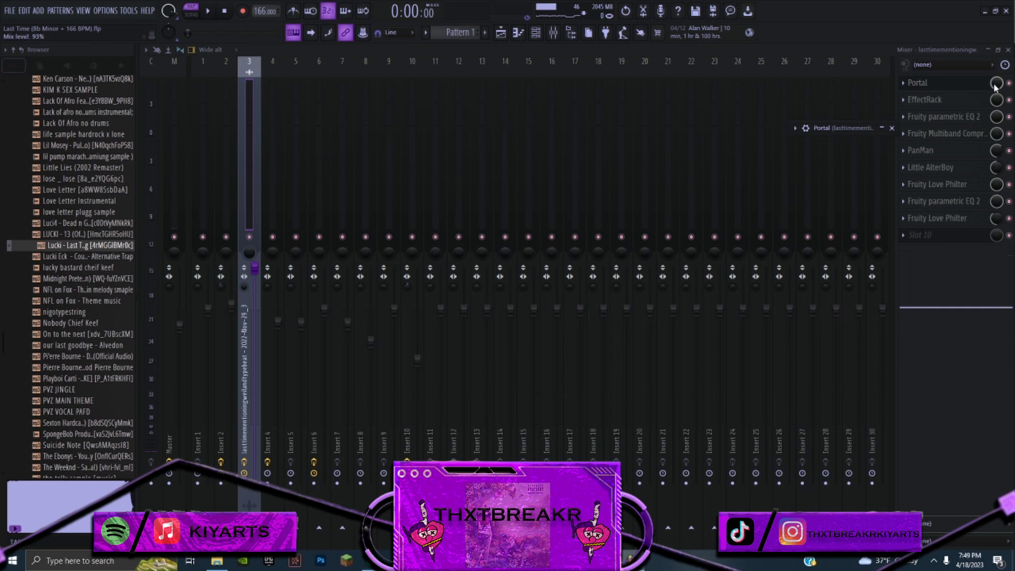
{"action": "left_click", "coordinate": [983, 99]}
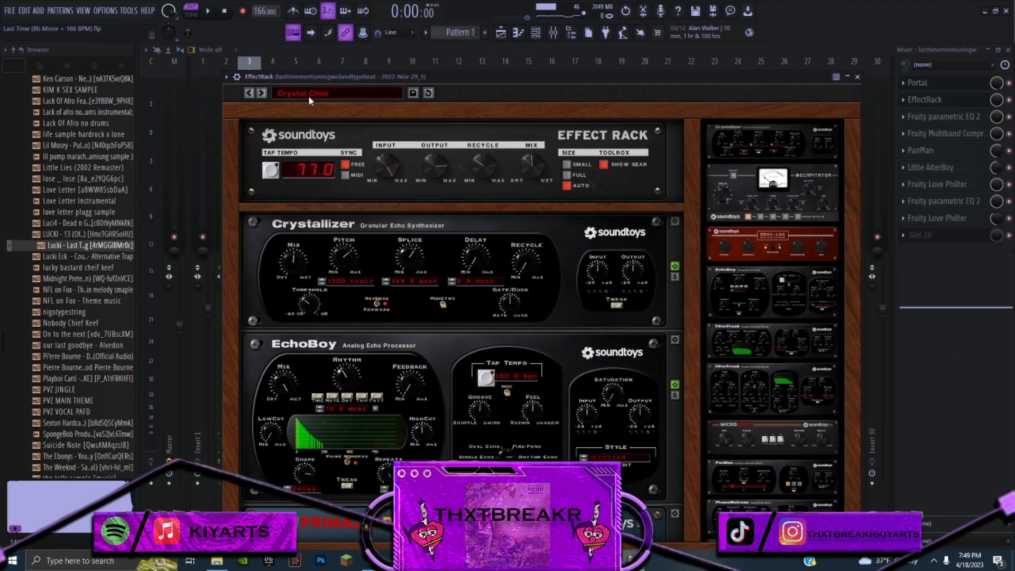
{"action": "left_click", "coordinate": [857, 77]}
Inspect the first Fruity parametric EQ 2 and the Fruity Multiband Compressor on mixer track 3, closing each
{"action": "left_click", "coordinate": [941, 117]}
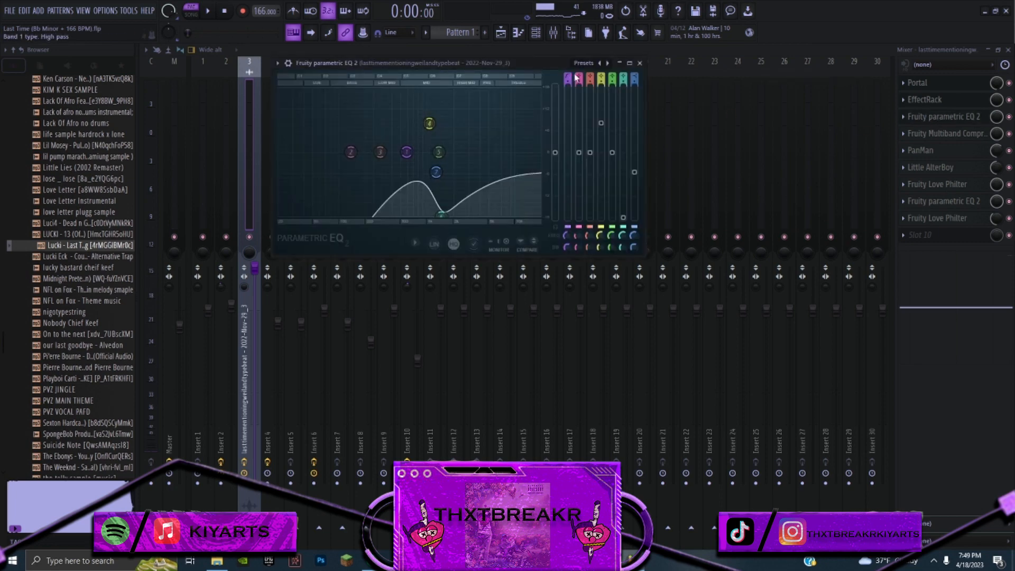
{"action": "left_click", "coordinate": [640, 63]}
{"action": "left_click", "coordinate": [943, 133]}
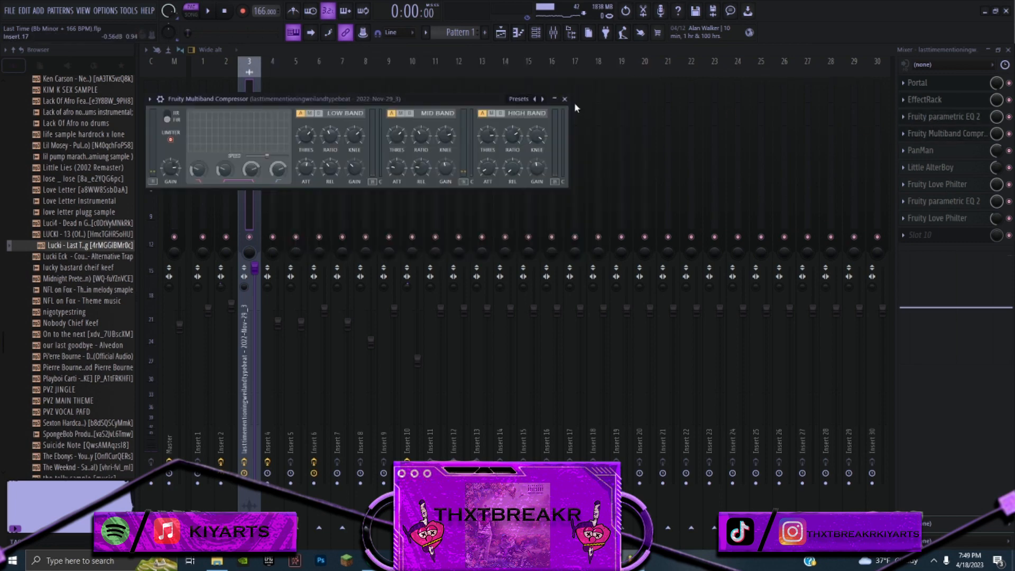
{"action": "left_click", "coordinate": [565, 99]}
Inspect the PanMan and Little AlterBoy settings on mixer track 3 and dismiss both plugin windows
{"action": "left_click", "coordinate": [930, 150]}
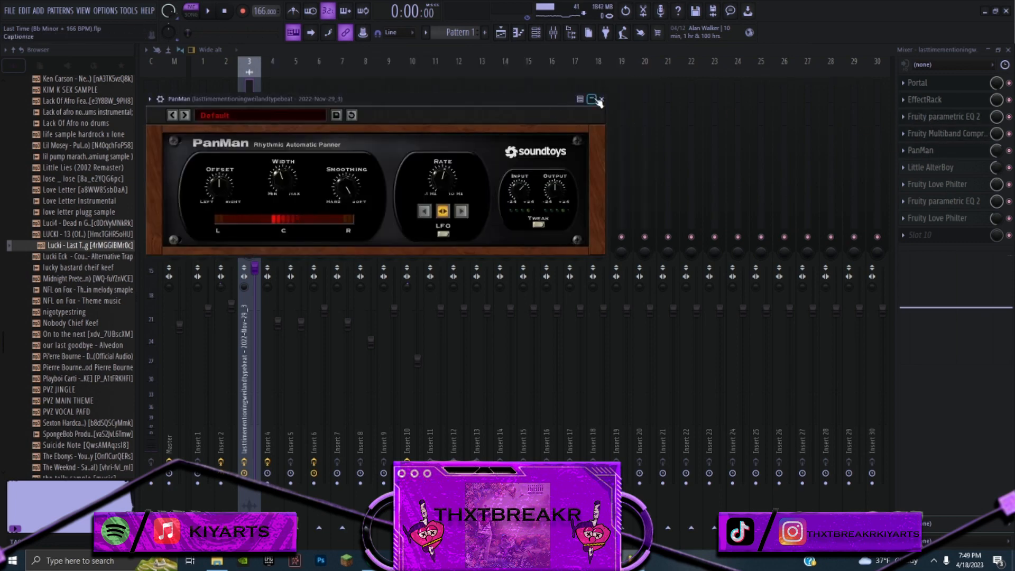
{"action": "left_click", "coordinate": [601, 99]}
{"action": "left_click", "coordinate": [931, 167]}
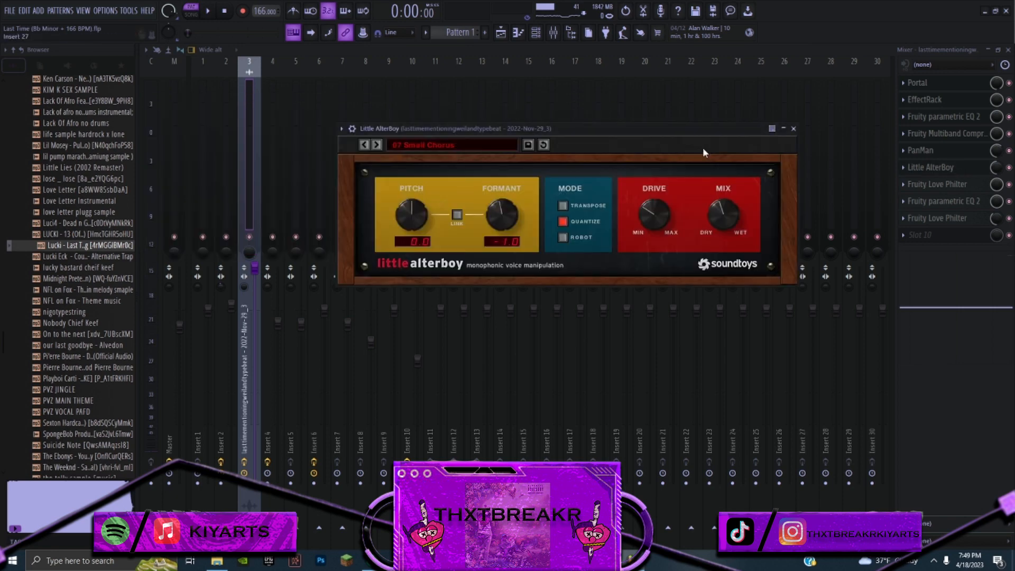
{"action": "left_click", "coordinate": [793, 128]}
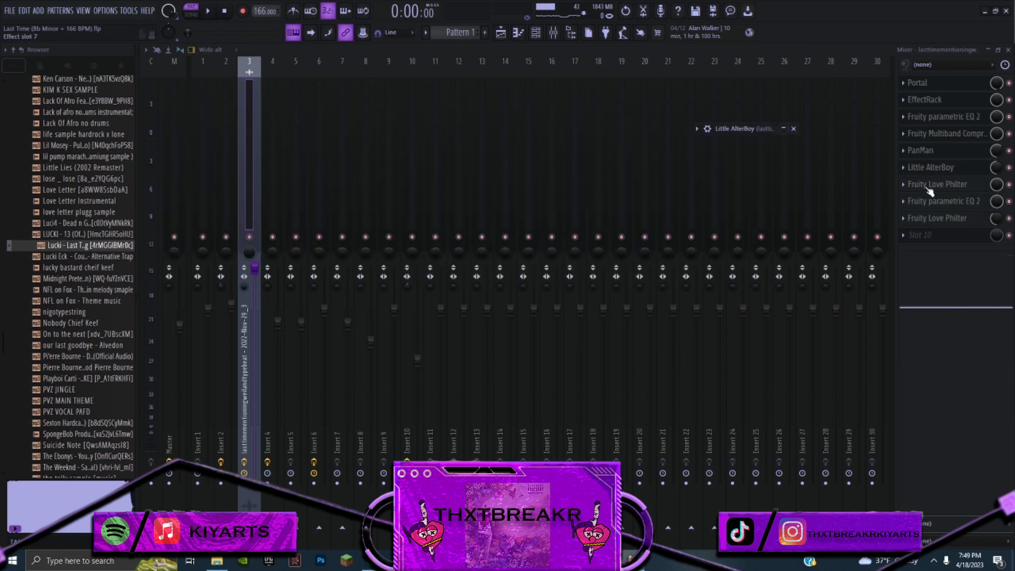
Review both Fruity Love Philter effects and the second Fruity parametric EQ 2 on mixer track 3
{"action": "left_click", "coordinate": [933, 184]}
{"action": "left_click", "coordinate": [569, 182]}
{"action": "left_click", "coordinate": [933, 201]}
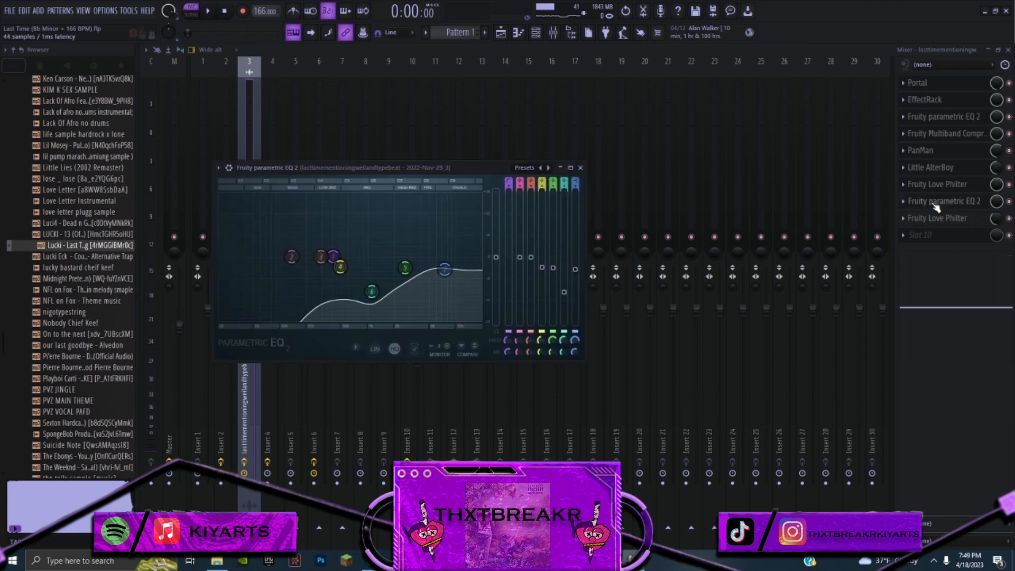
{"action": "left_click", "coordinate": [561, 167]}
{"action": "left_click", "coordinate": [947, 219]}
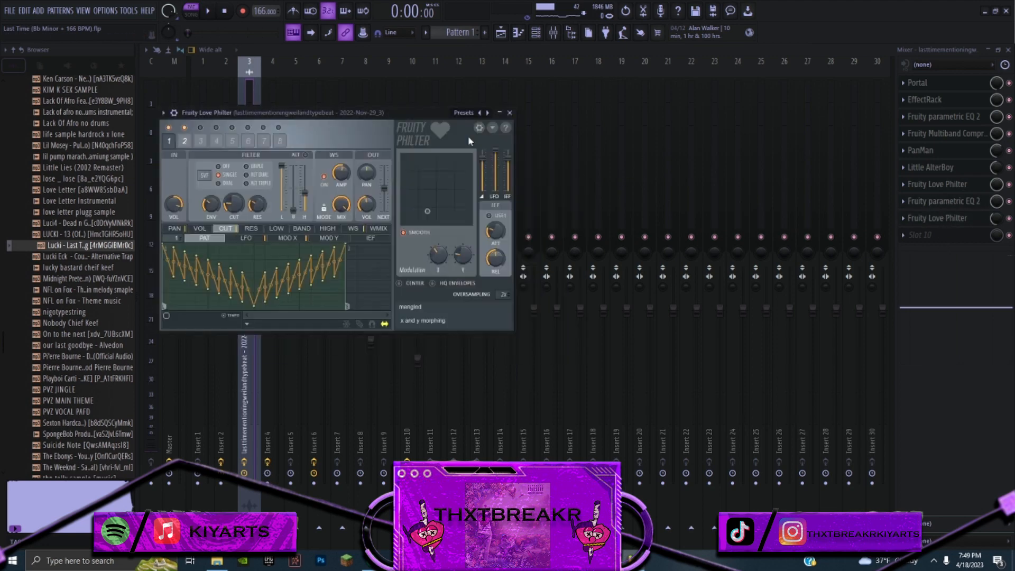
{"action": "left_click", "coordinate": [499, 114]}
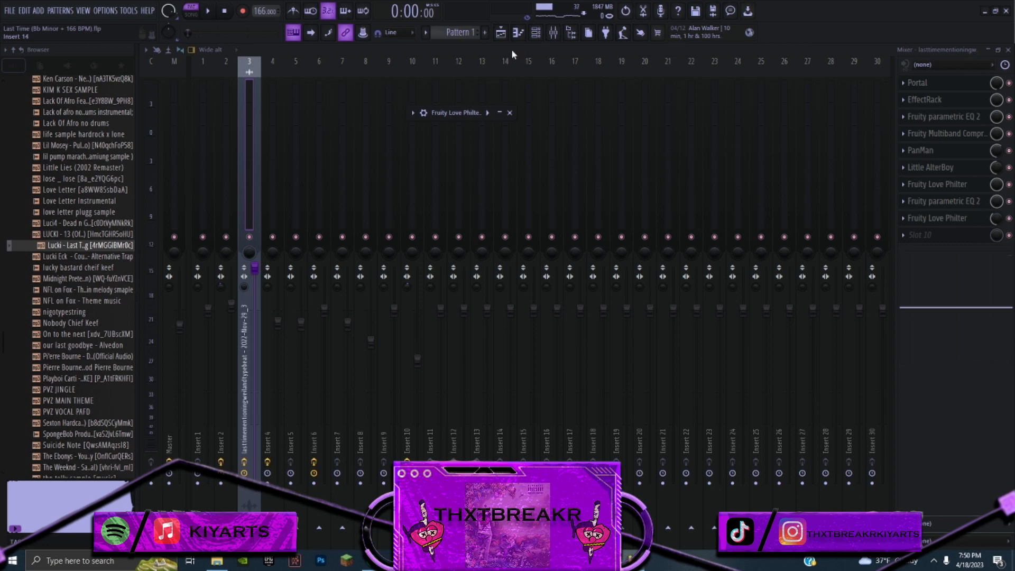
Show the playlist and examine the Reverse option in the settings of the sample clip on Track 8
{"action": "left_click", "coordinate": [500, 33]}
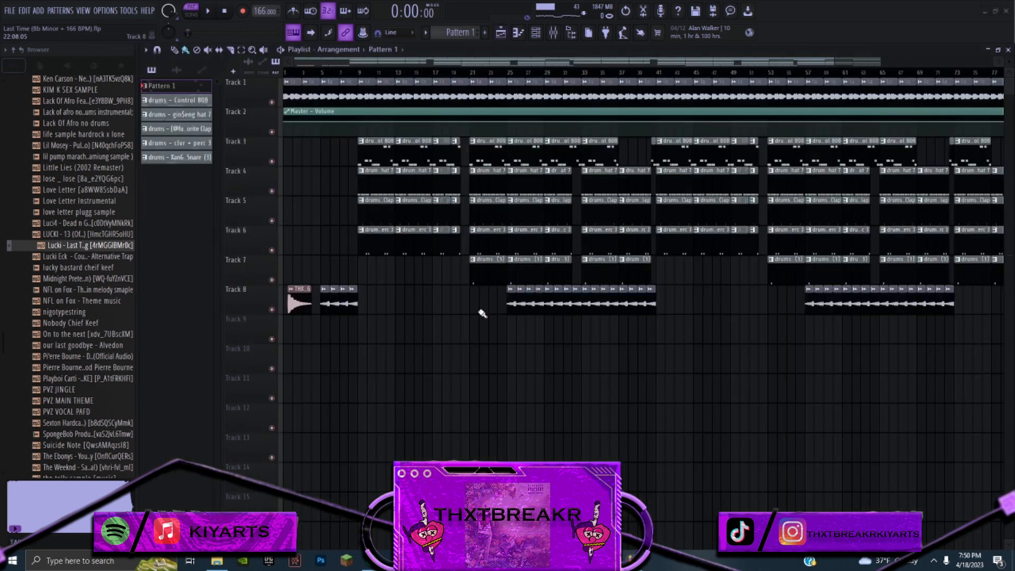
{"action": "double_click", "coordinate": [327, 294]}
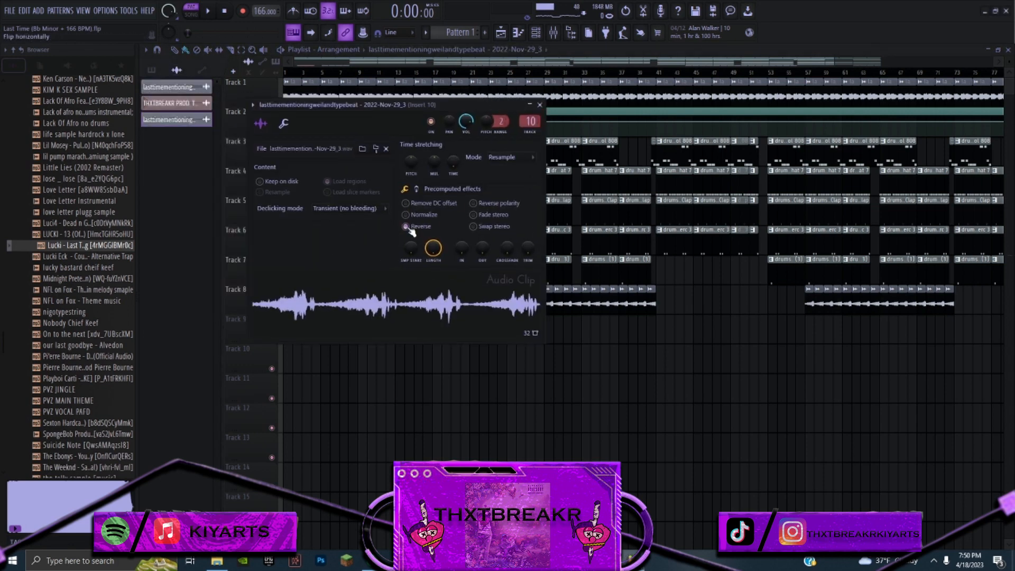
{"action": "left_click", "coordinate": [530, 106]}
Solo Track 8, select from bar 25 to about bar 46, and play that section in song mode
{"action": "right_click", "coordinate": [272, 309]}
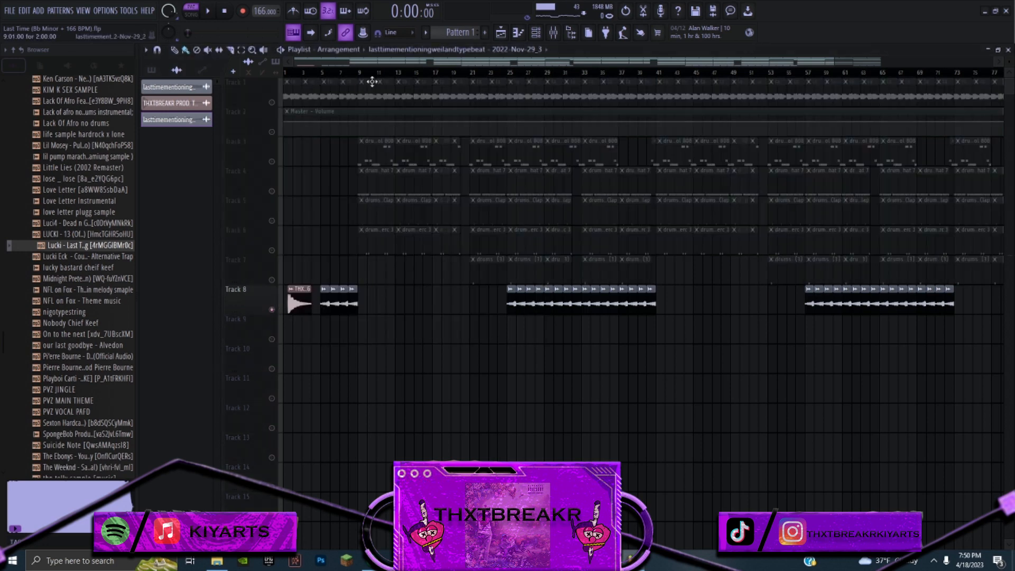
{"action": "left_click_drag", "start_coordinate": [509, 73], "coordinate": [702, 73]}
{"action": "left_click", "coordinate": [191, 11]}
{"action": "key", "text": "space"}
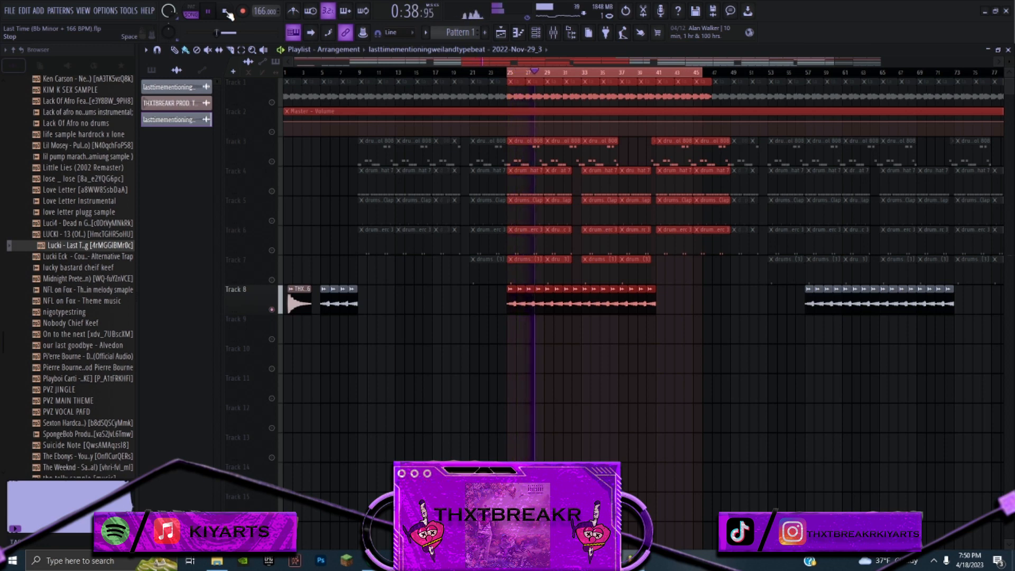
{"action": "left_click", "coordinate": [225, 10]}
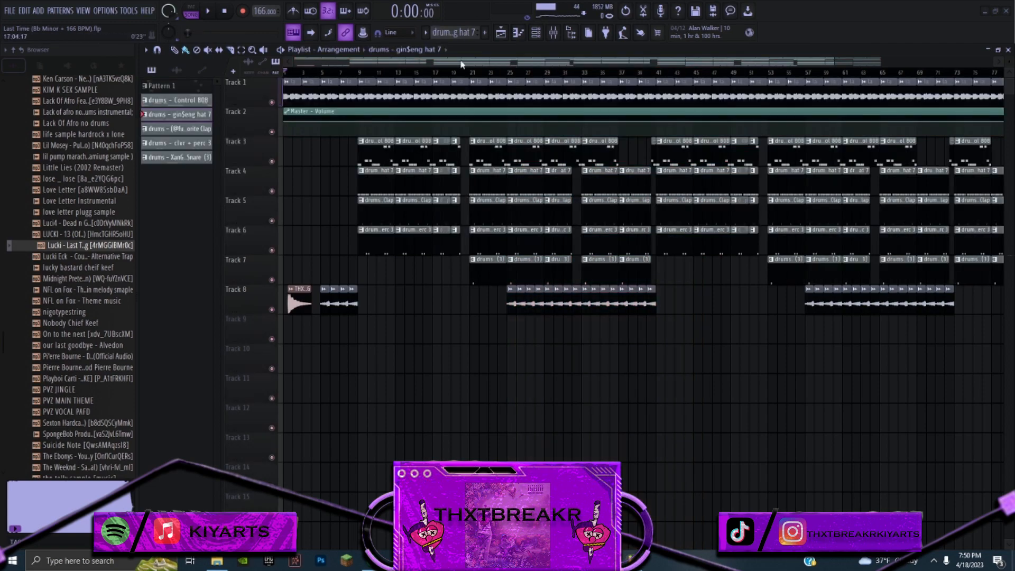
Look over the playlist arrangement and open the gin$eng hat 7 pattern from Track 4 in the piano roll
{"action": "left_click_drag", "start_coordinate": [528, 63], "coordinate": [557, 78]}
{"action": "left_click_drag", "start_coordinate": [788, 62], "coordinate": [740, 82]}
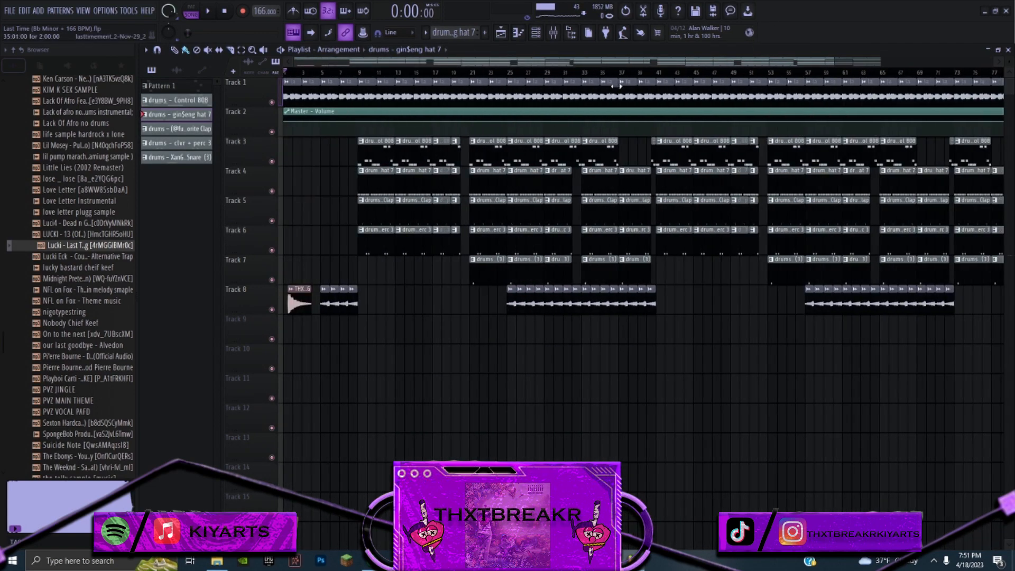
{"action": "mouse_move", "coordinate": [575, 61]}
{"action": "left_mouse_down"}
{"action": "mouse_move", "coordinate": [561, 66]}
{"action": "mouse_move", "coordinate": [591, 66]}
{"action": "left_mouse_up"}
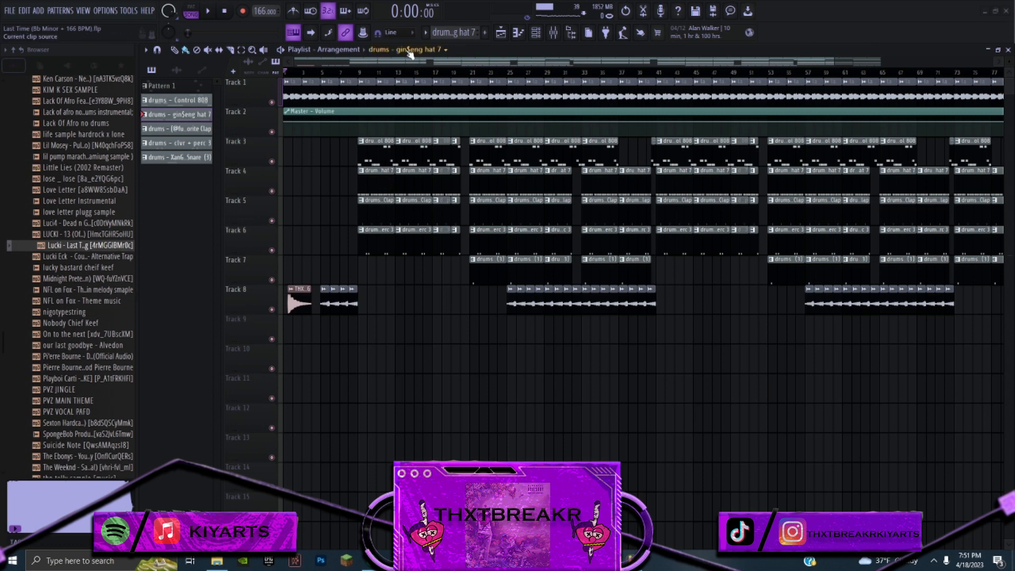
{"action": "double_click", "coordinate": [384, 182]}
{"action": "scroll", "coordinate": [347, 66], "scroll_direction": "up", "scroll_amount": 4}
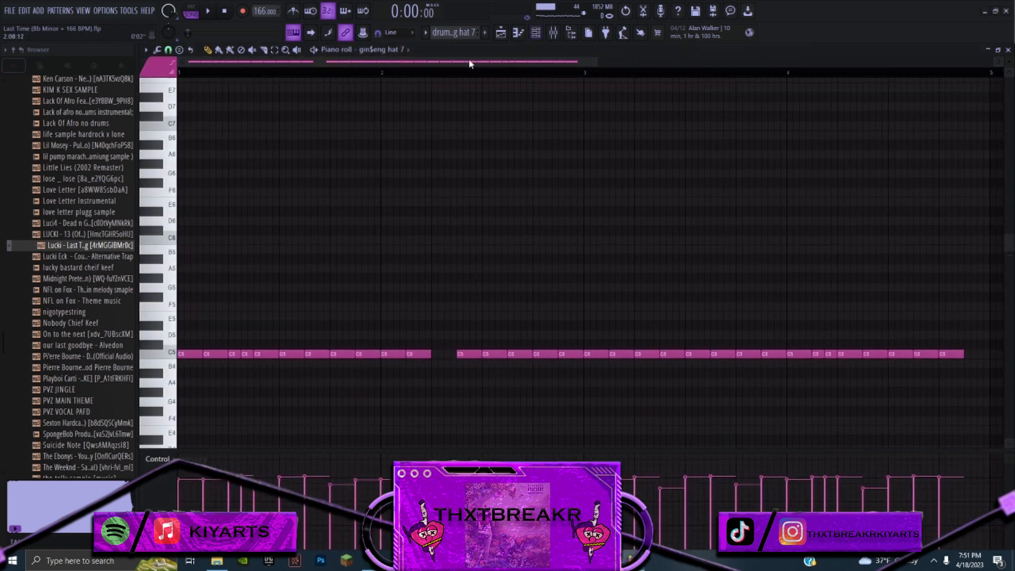
{"action": "scroll", "coordinate": [528, 185], "scroll_direction": "down", "scroll_amount": 5}
{"action": "scroll", "coordinate": [609, 228], "scroll_direction": "up", "scroll_amount": 2}
{"action": "scroll", "coordinate": [582, 254], "scroll_direction": "down", "scroll_amount": 2}
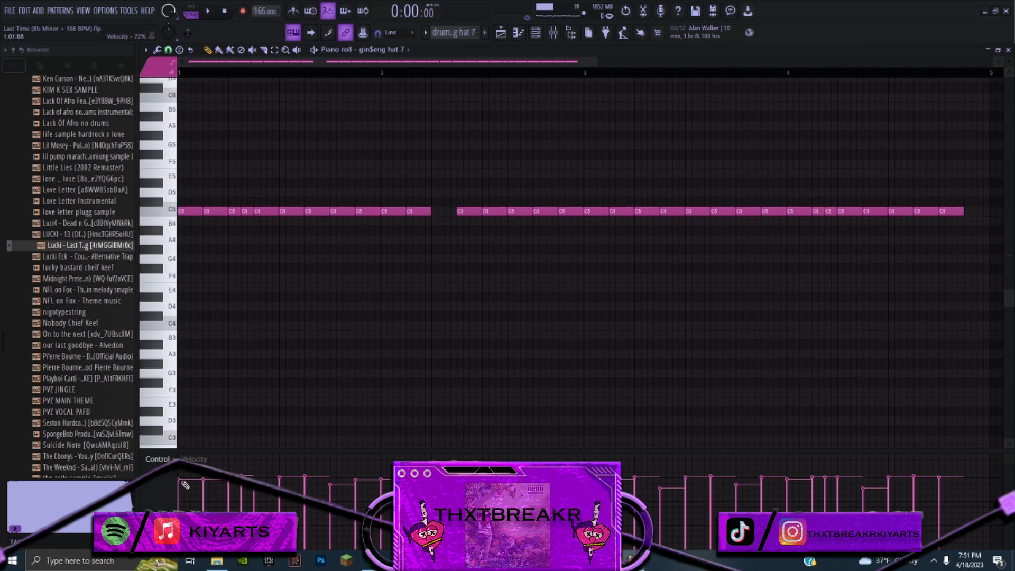
Switch to pattern mode, play the gin$eng hat 7 pattern, and stop playback
{"action": "left_click", "coordinate": [197, 9]}
{"action": "left_click", "coordinate": [209, 11]}
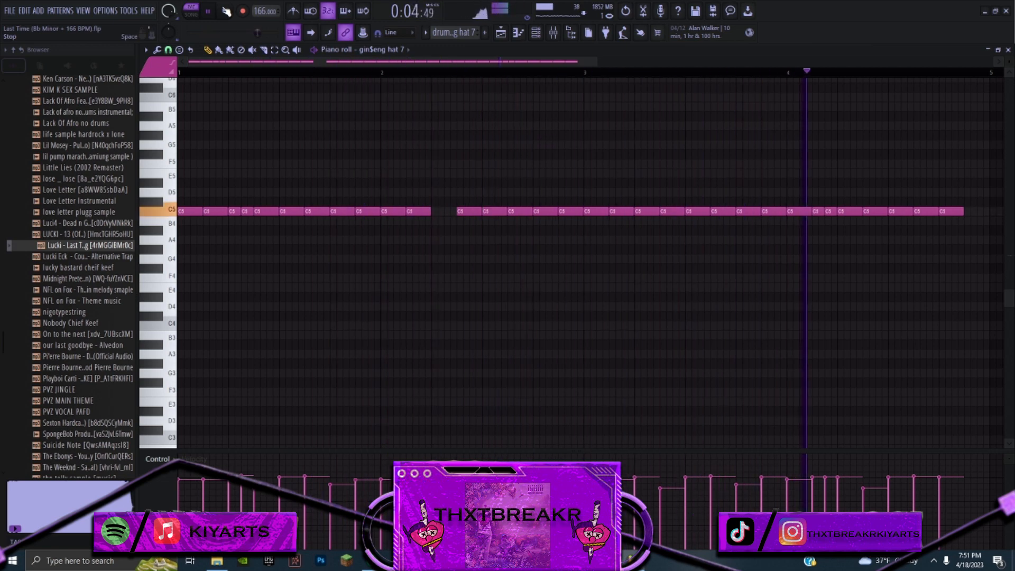
{"action": "left_click", "coordinate": [224, 11]}
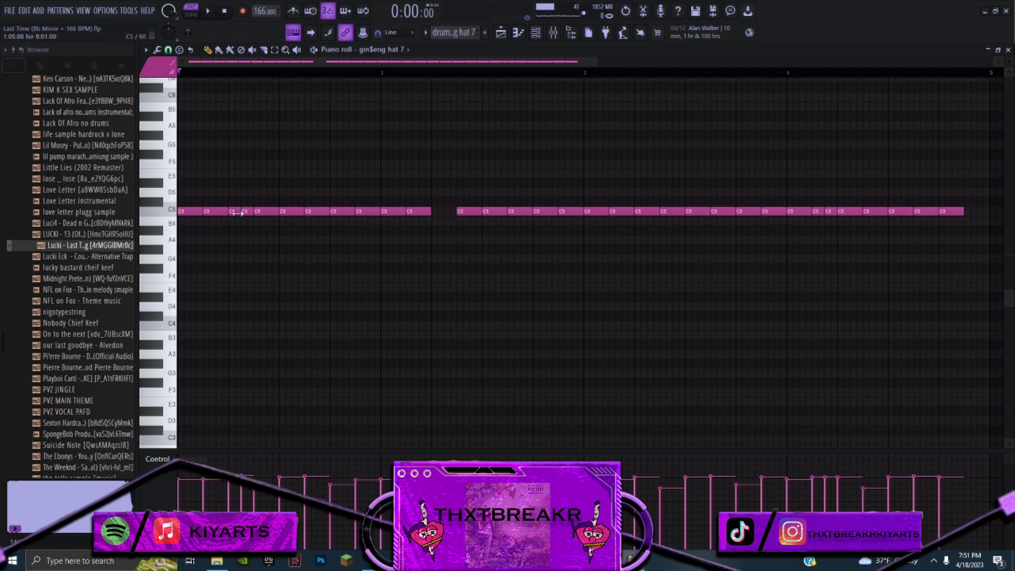
Examine the note placement and velocities of the gin$eng hat 7 pattern
{"action": "scroll", "coordinate": [469, 234], "scroll_direction": "up", "scroll_amount": 1}
{"action": "scroll", "coordinate": [444, 236], "scroll_direction": "down", "scroll_amount": 1}
{"action": "scroll", "coordinate": [578, 65], "scroll_direction": "down", "scroll_amount": 2}
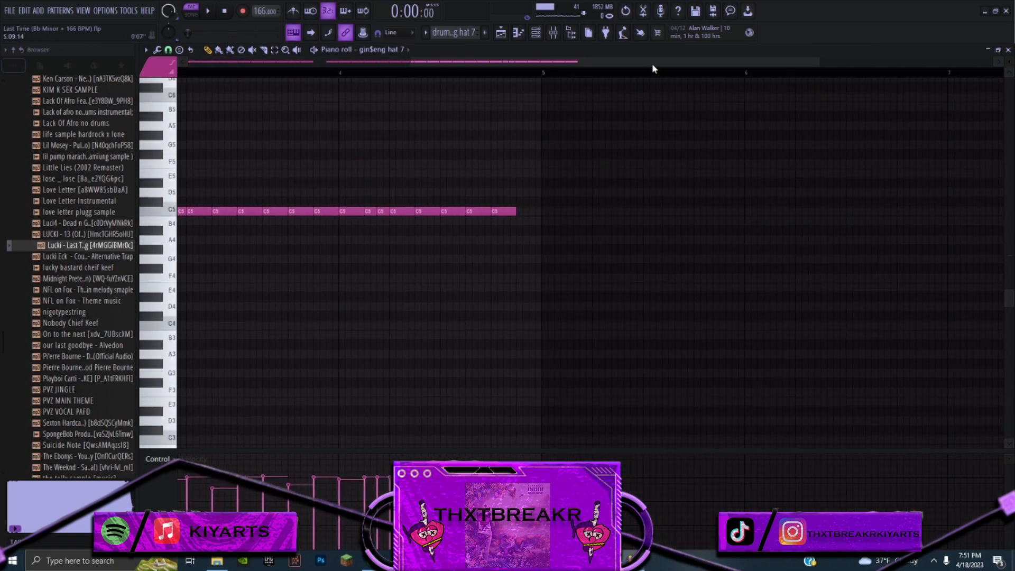
{"action": "scroll", "coordinate": [652, 64], "scroll_direction": "up", "scroll_amount": 2}
{"action": "scroll", "coordinate": [370, 338], "scroll_direction": "down", "scroll_amount": 1}
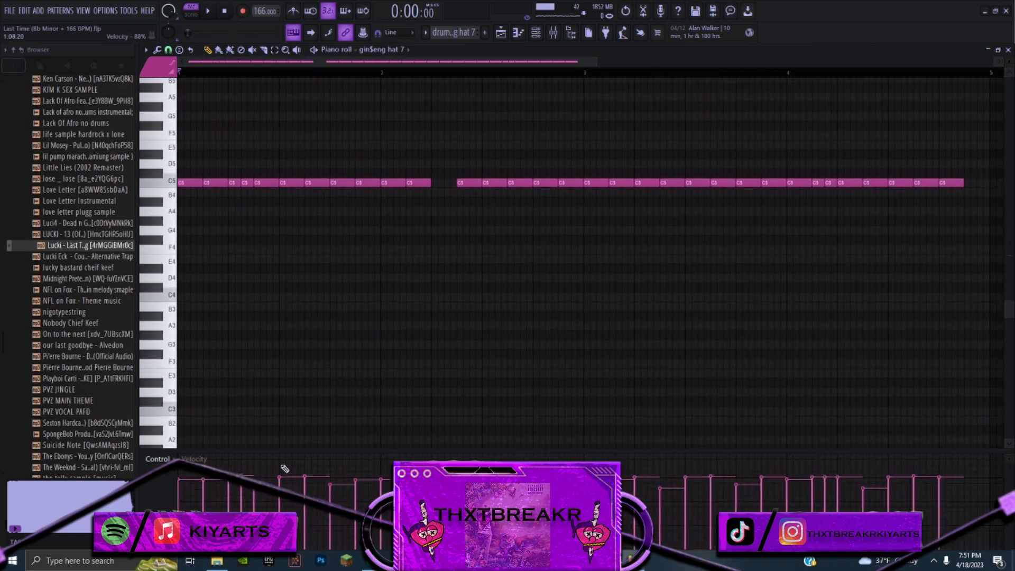
{"action": "scroll", "coordinate": [723, 288], "scroll_direction": "up", "scroll_amount": 4}
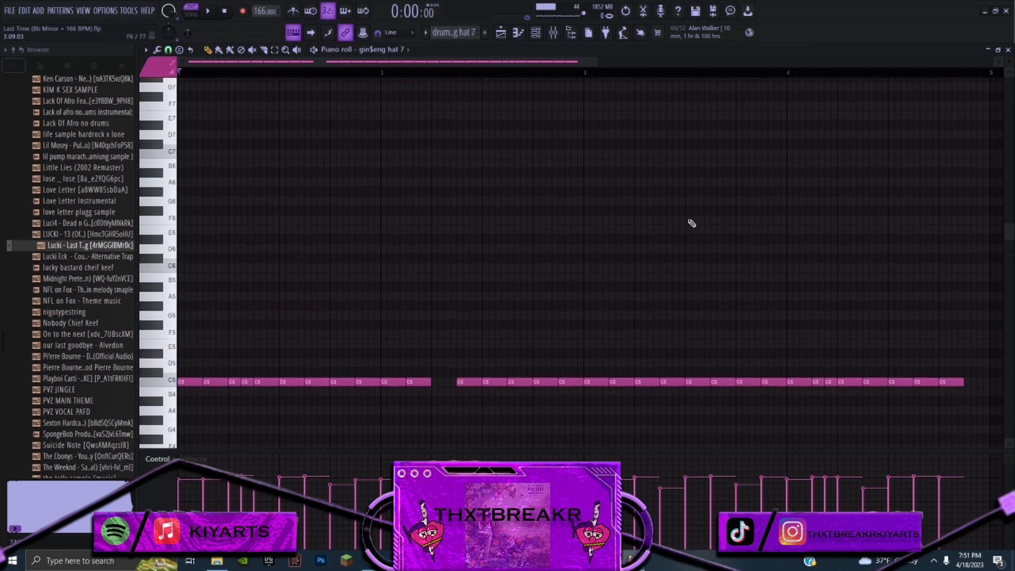
{"action": "scroll", "coordinate": [618, 254], "scroll_direction": "down", "scroll_amount": 2}
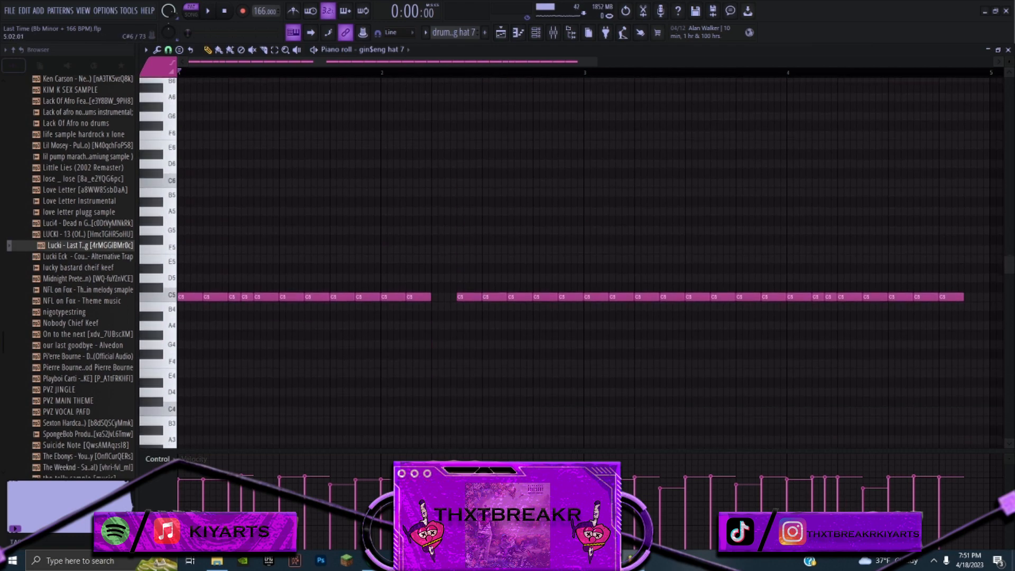
Open the Favorite Clap pattern from Track 5 in the piano roll and play it
{"action": "key", "text": "F5"}
{"action": "double_click", "coordinate": [378, 210]}
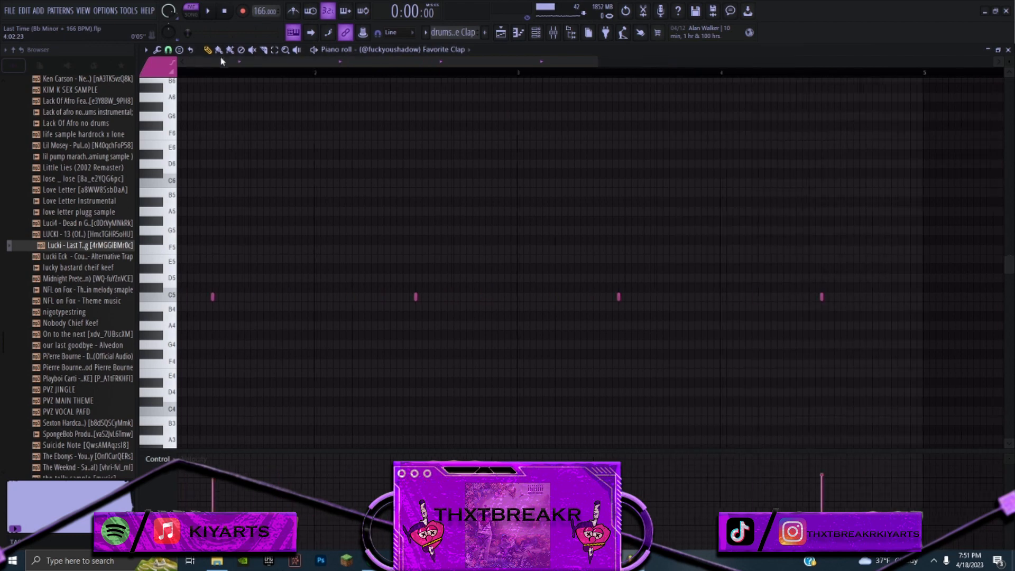
{"action": "scroll", "coordinate": [442, 125], "scroll_direction": "down", "scroll_amount": 2}
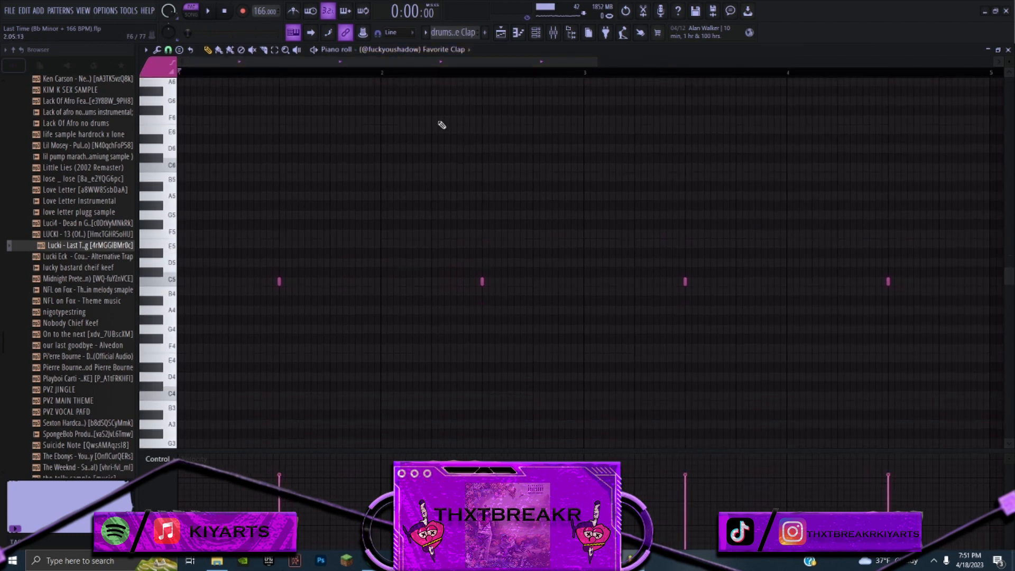
{"action": "left_click", "coordinate": [212, 13]}
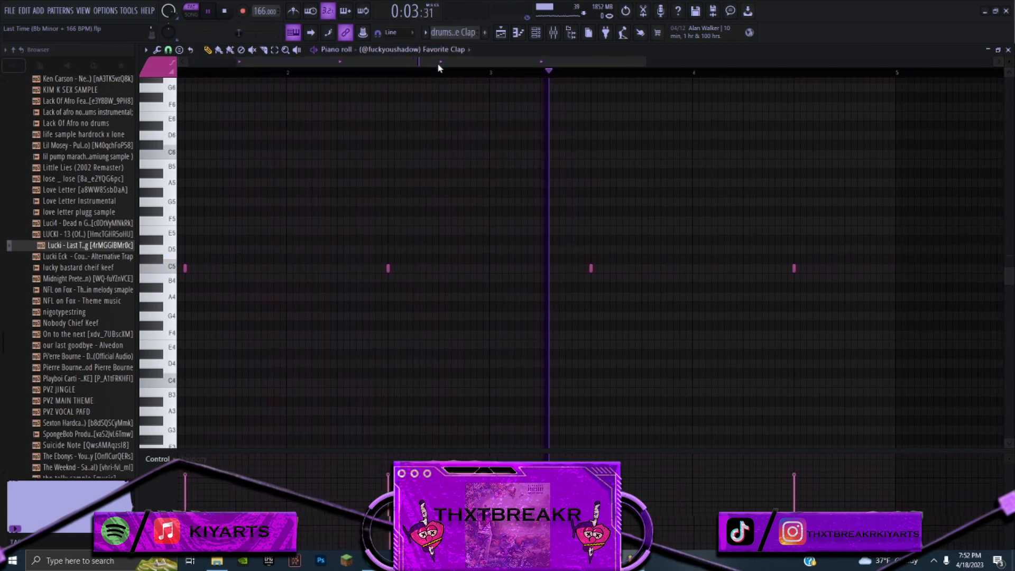
Stop the clap playback, open the clvr + perc 3 pattern from Track 6 in the piano roll and play it
{"action": "key", "text": "space"}
{"action": "key", "text": "F5"}
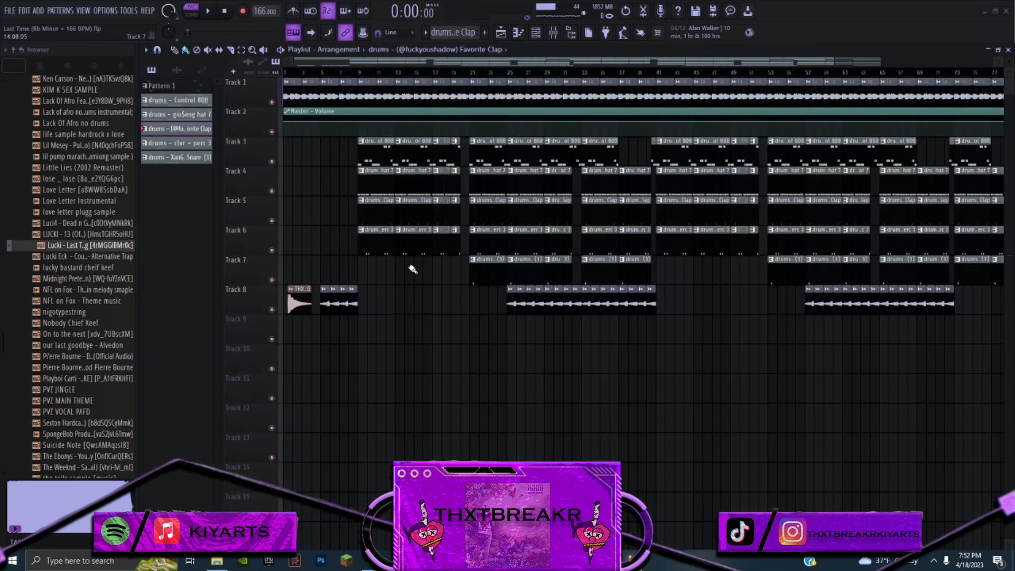
{"action": "double_click", "coordinate": [379, 240]}
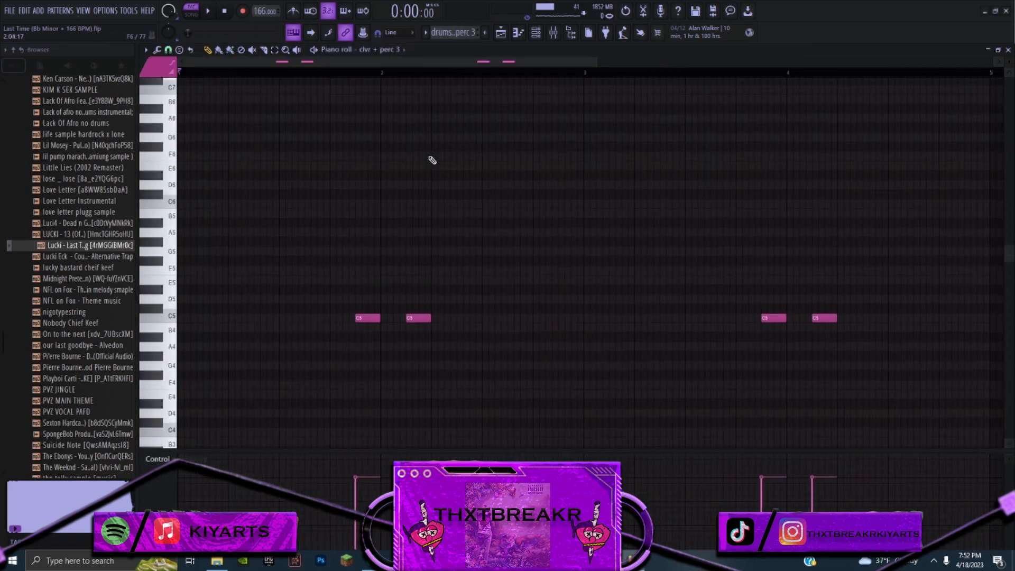
{"action": "left_click", "coordinate": [210, 11]}
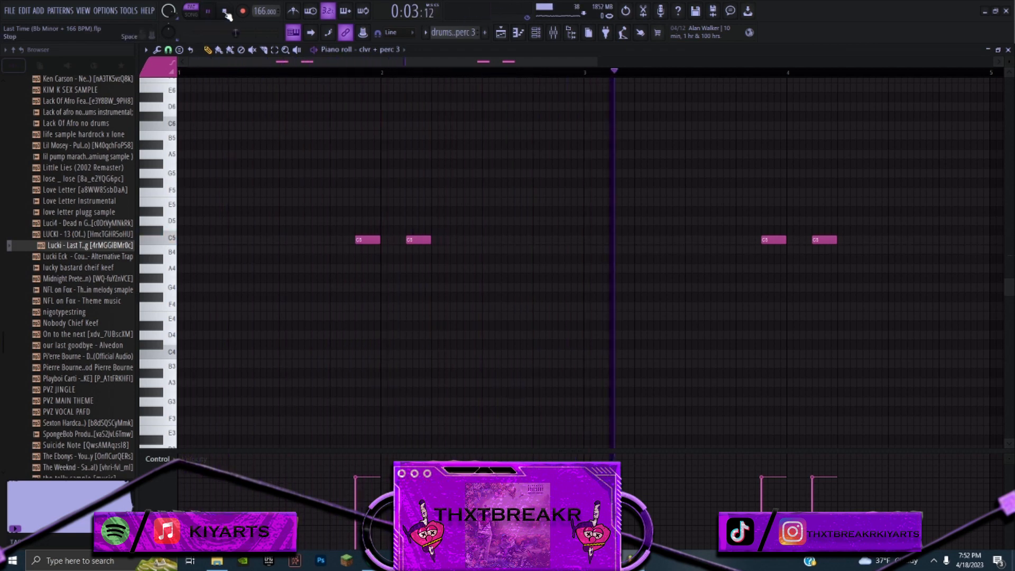
{"action": "left_click", "coordinate": [225, 12]}
Return to the playlist, open the XanGang Snare (3) pattern from Track 7 in the piano roll and play it
{"action": "left_click", "coordinate": [539, 37]}
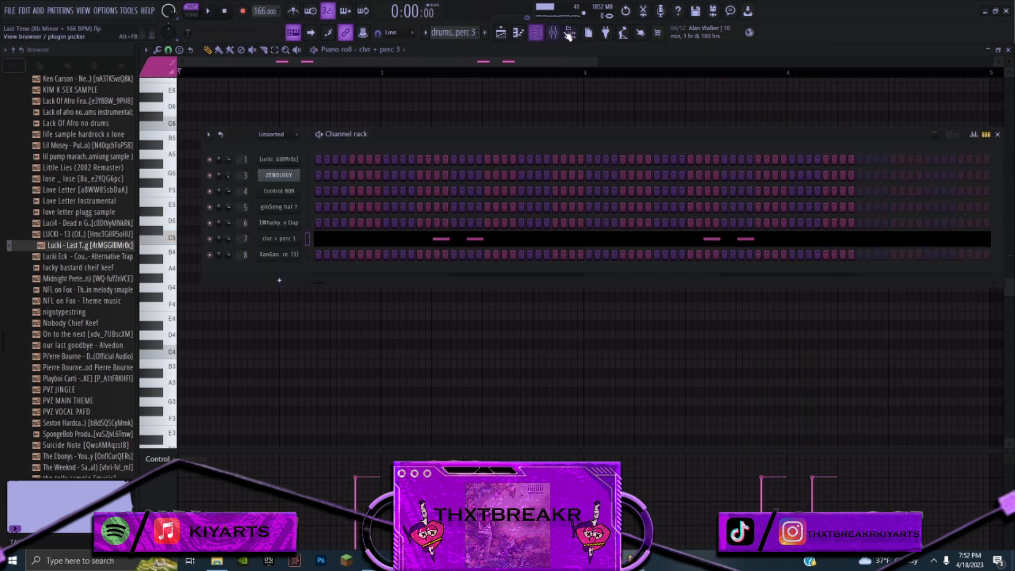
{"action": "left_click", "coordinate": [501, 34]}
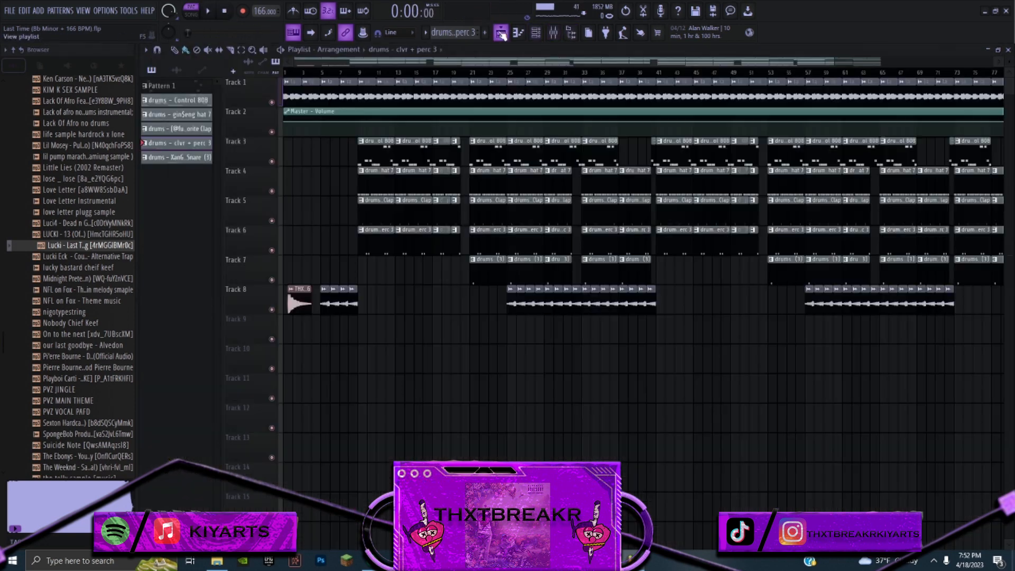
{"action": "double_click", "coordinate": [492, 273]}
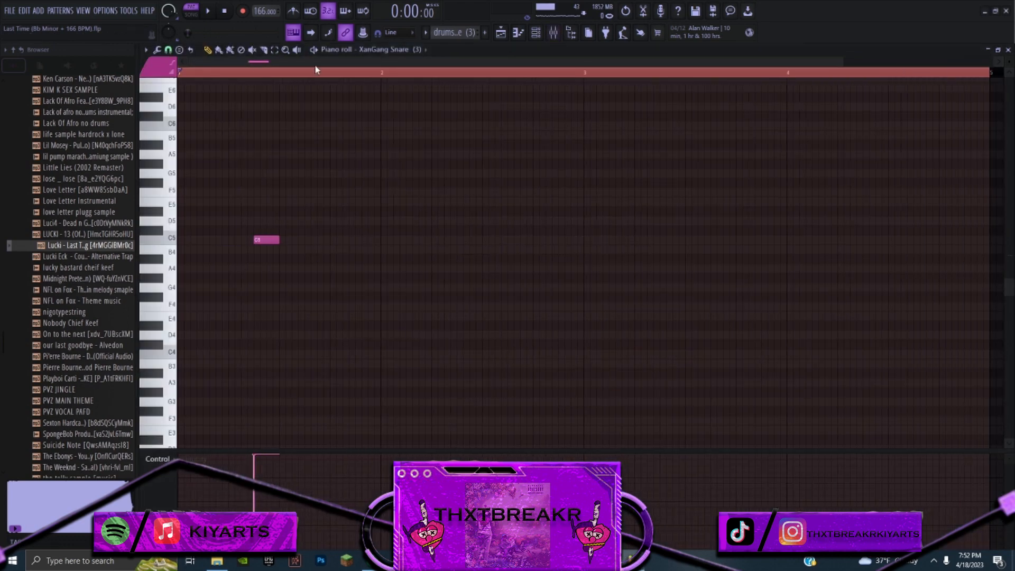
{"action": "left_click", "coordinate": [306, 72]}
{"action": "key", "text": "space"}
{"action": "key", "text": "space"}
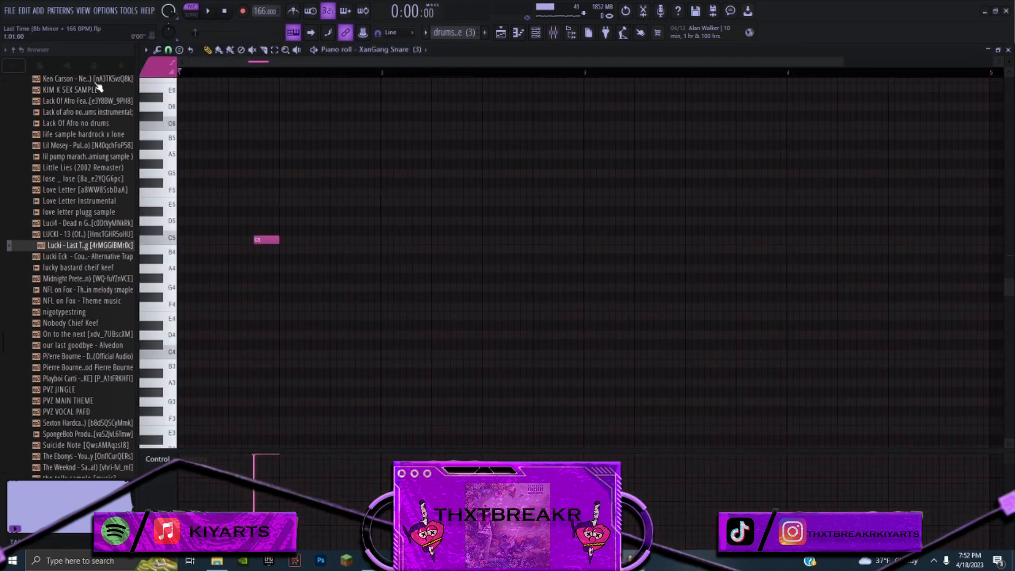
{"action": "left_click", "coordinate": [210, 14]}
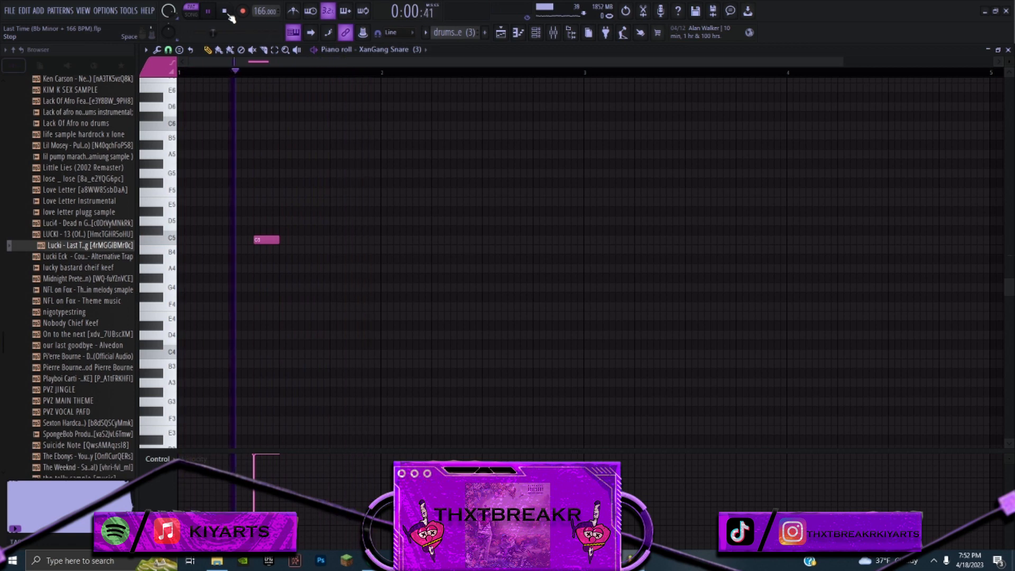
{"action": "left_click", "coordinate": [226, 12]}
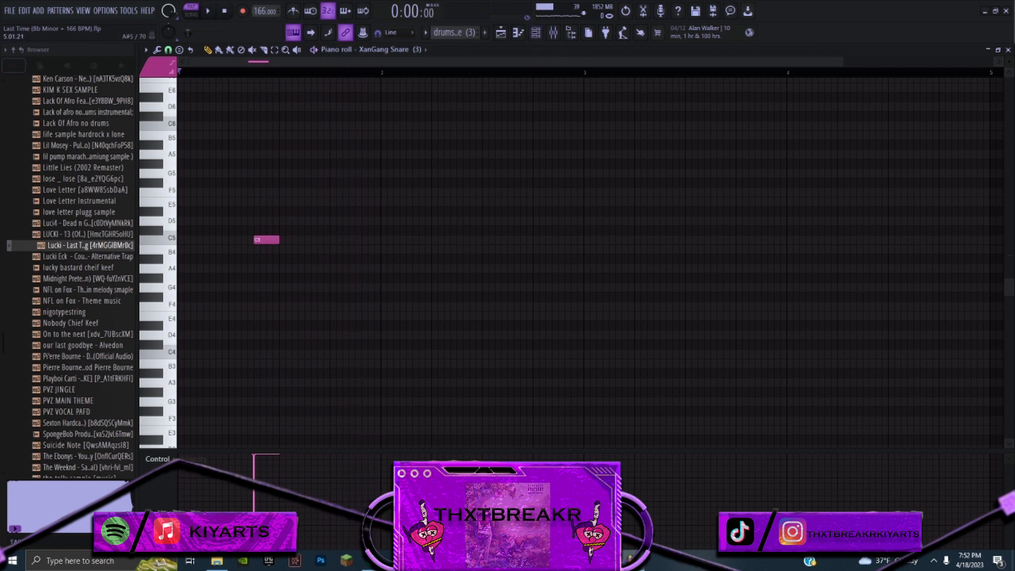
Open the Control 808 pattern from Track 3 in the piano roll, examine its full note layout and play it
{"action": "left_click", "coordinate": [1008, 49]}
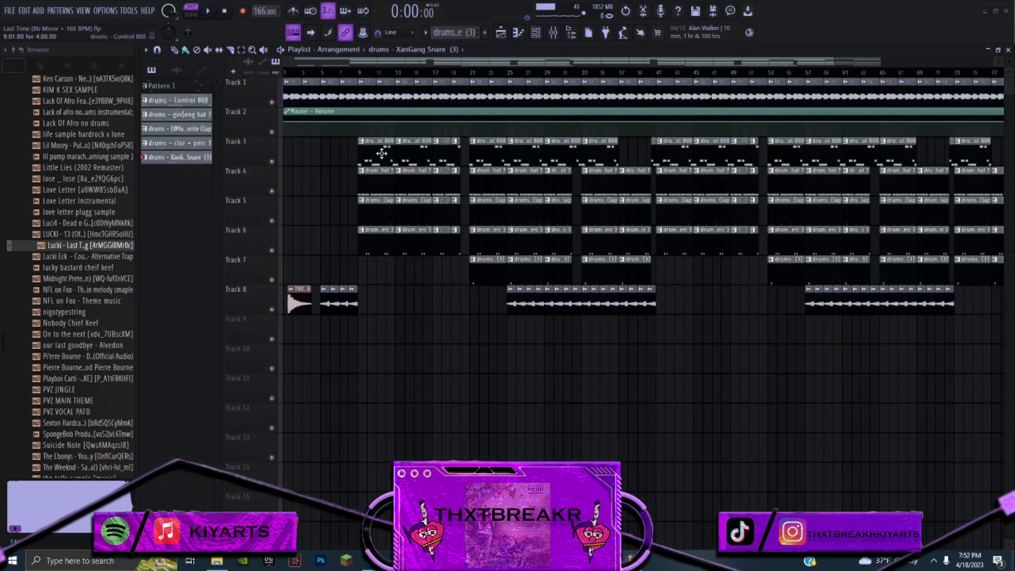
{"action": "double_click", "coordinate": [381, 133]}
{"action": "left_click_drag", "start_coordinate": [434, 65], "coordinate": [233, 65]}
{"action": "scroll", "coordinate": [376, 108], "scroll_direction": "up", "scroll_amount": 5}
{"action": "left_click_drag", "start_coordinate": [599, 61], "coordinate": [637, 62]}
{"action": "scroll", "coordinate": [601, 106], "scroll_direction": "down", "scroll_amount": 6}
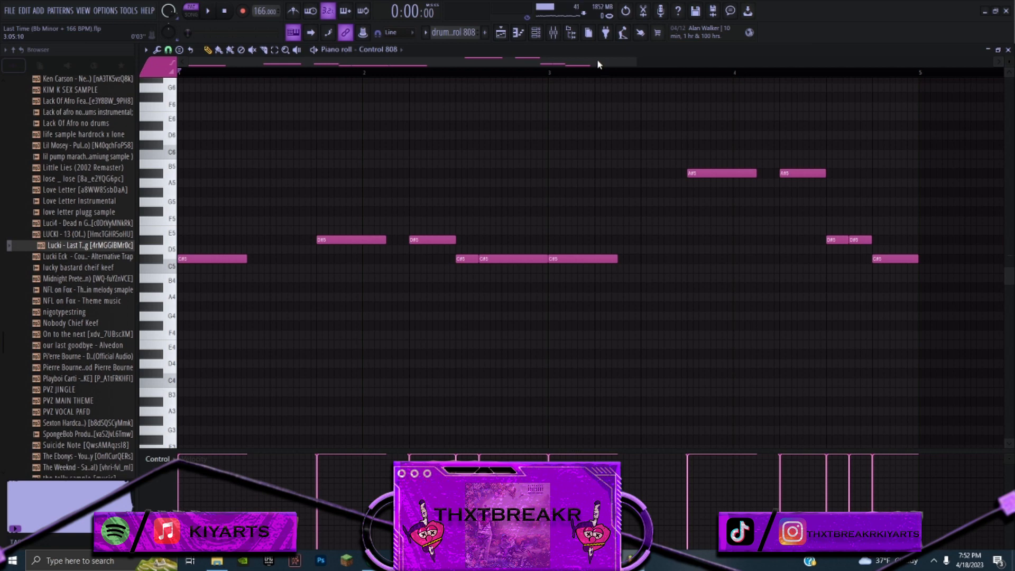
{"action": "left_click_drag", "start_coordinate": [635, 62], "coordinate": [759, 113]}
{"action": "scroll", "coordinate": [550, 193], "scroll_direction": "up", "scroll_amount": 2}
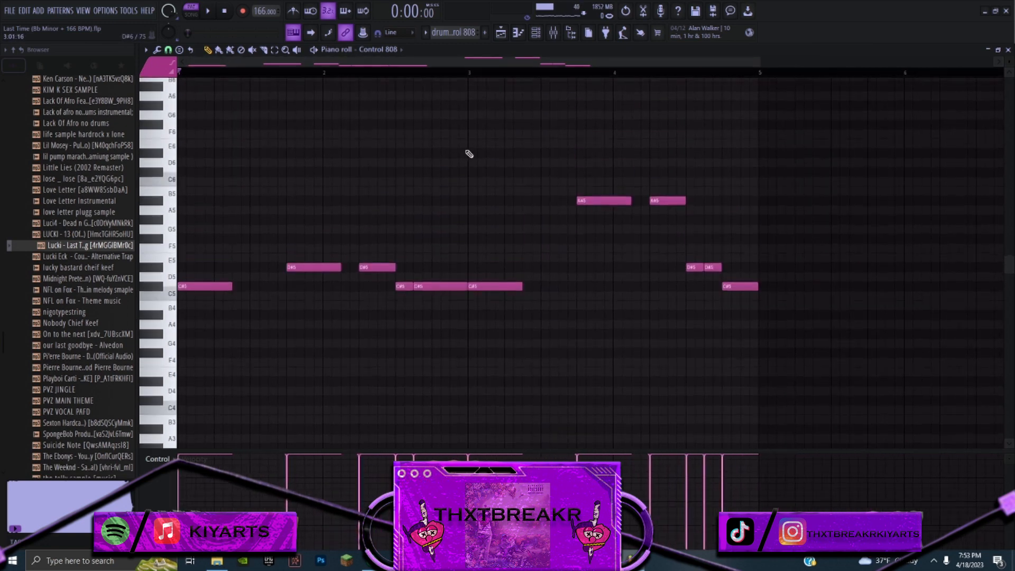
{"action": "left_click", "coordinate": [209, 12]}
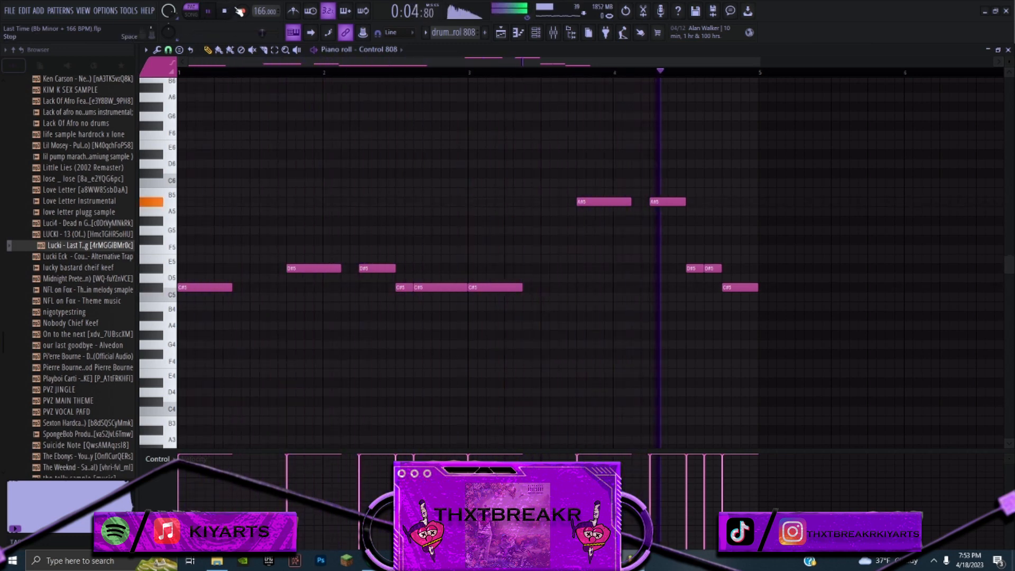
{"action": "left_click", "coordinate": [229, 11]}
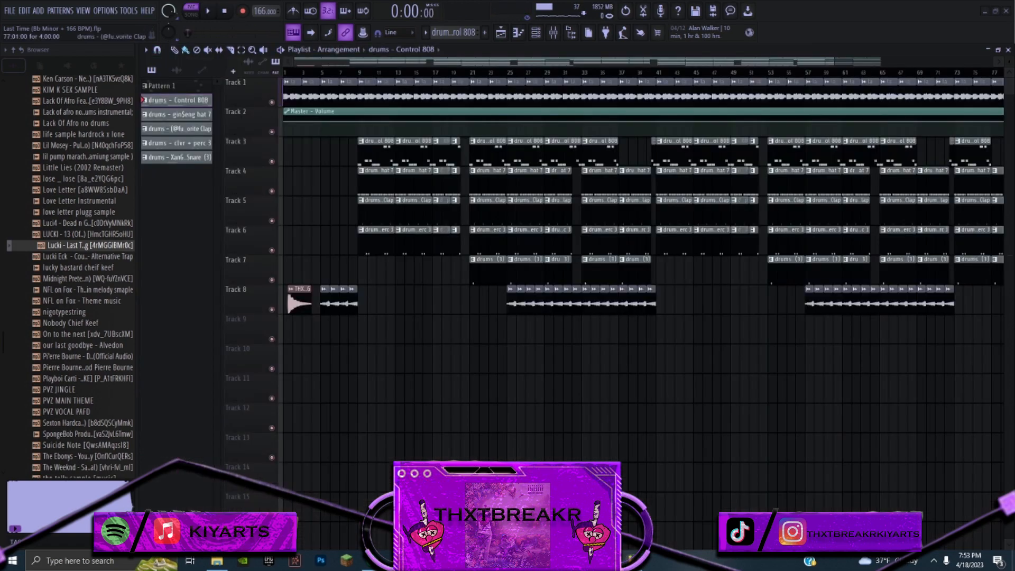
Switch to song mode and play the full playlist arrangement from the start to its closing section, glancing at the mixer during playback
{"action": "left_click_drag", "start_coordinate": [564, 63], "coordinate": [291, 296]}
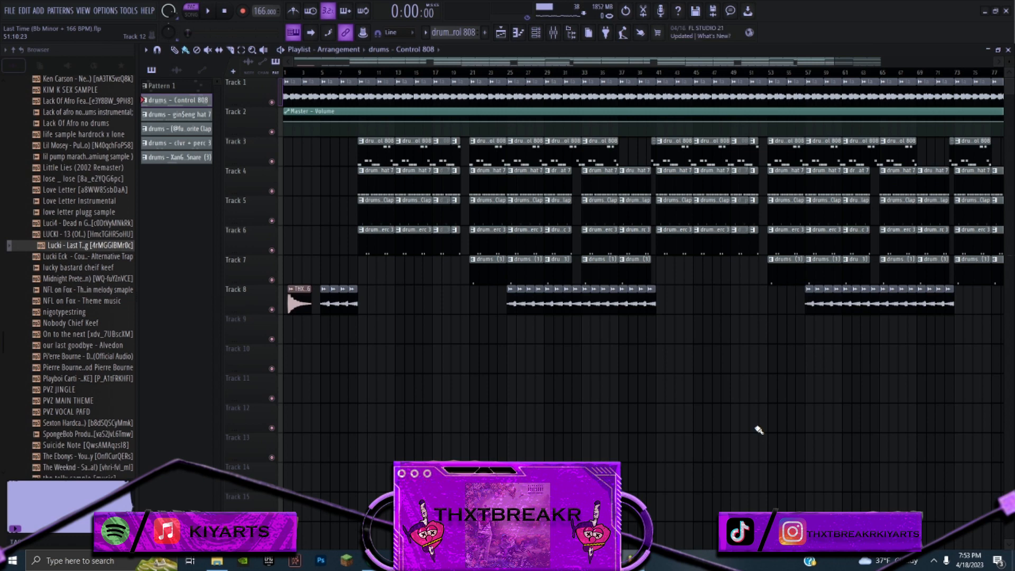
{"action": "left_click", "coordinate": [199, 16]}
{"action": "key", "text": "space"}
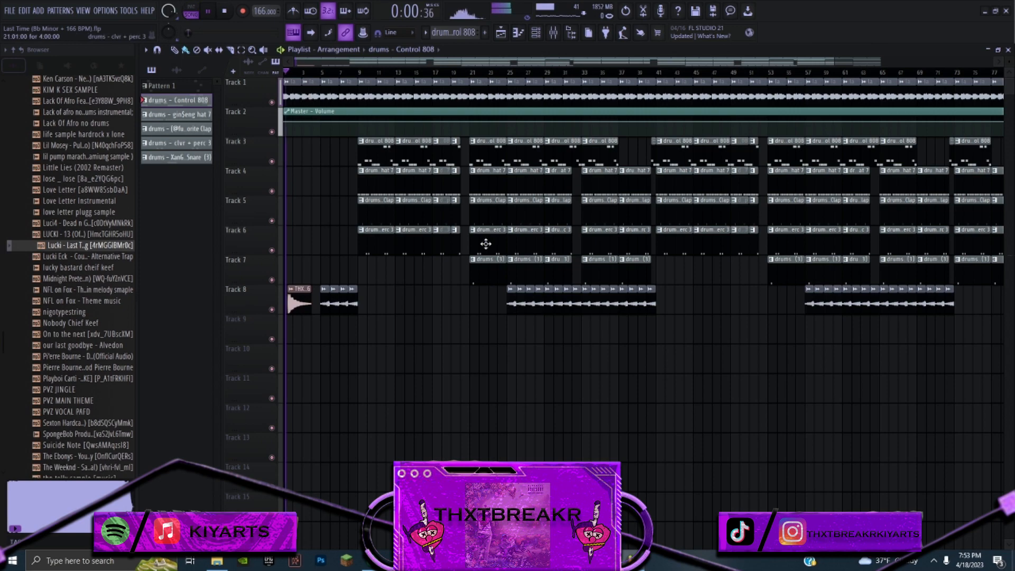
{"action": "left_click", "coordinate": [567, 34]}
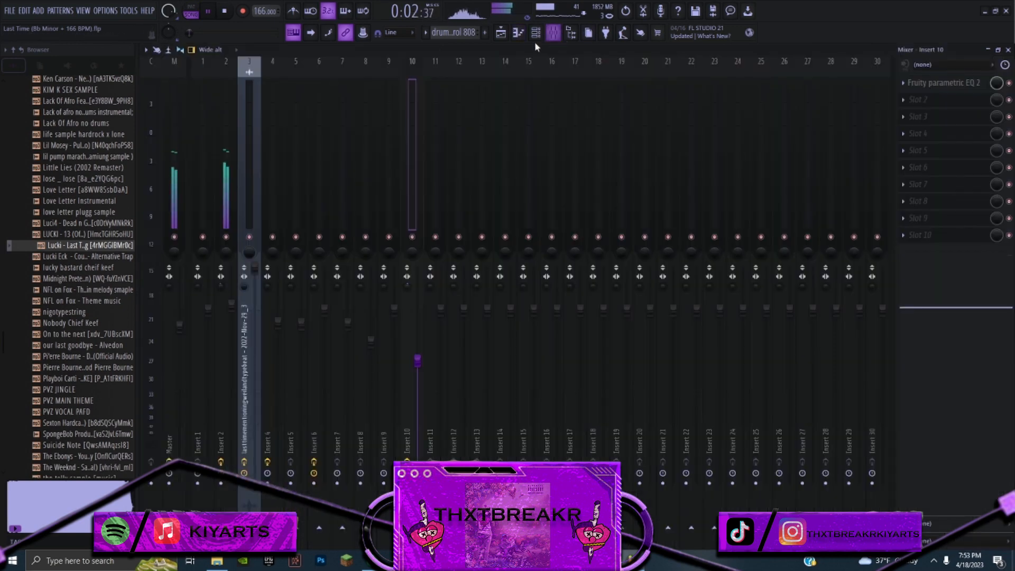
{"action": "left_click", "coordinate": [500, 33]}
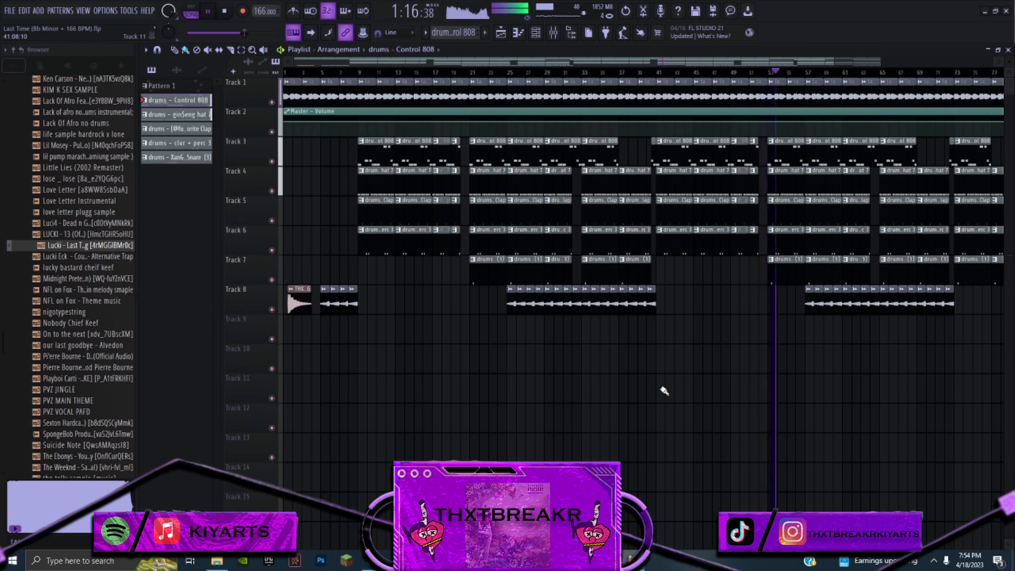
{"action": "left_click", "coordinate": [219, 50]}
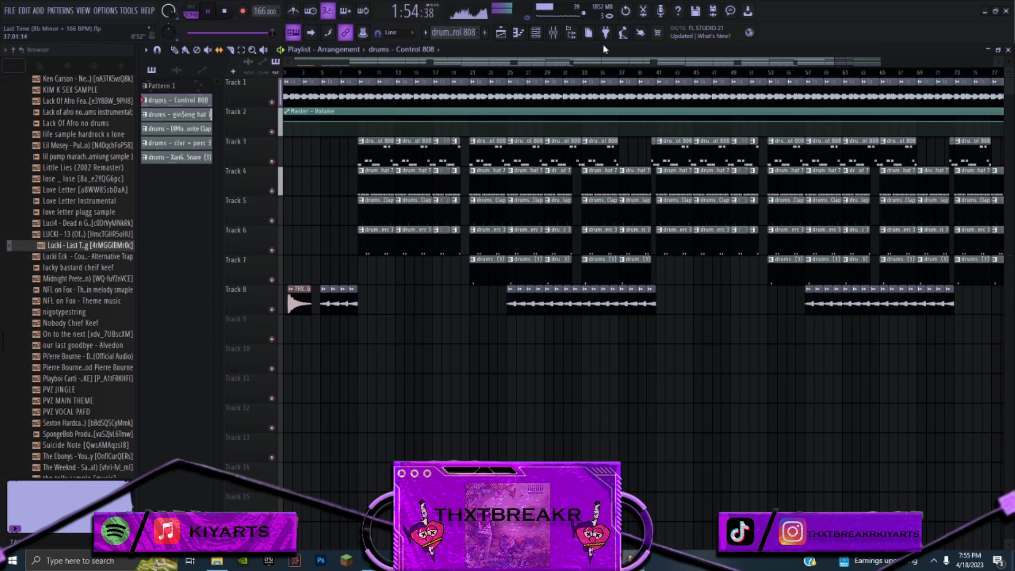
{"action": "left_click_drag", "start_coordinate": [562, 63], "coordinate": [718, 54]}
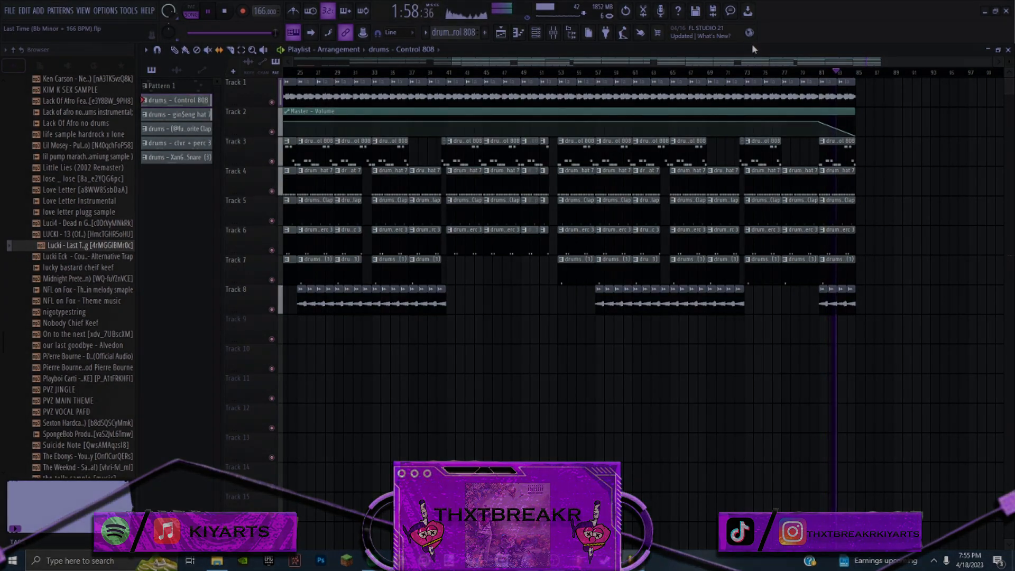